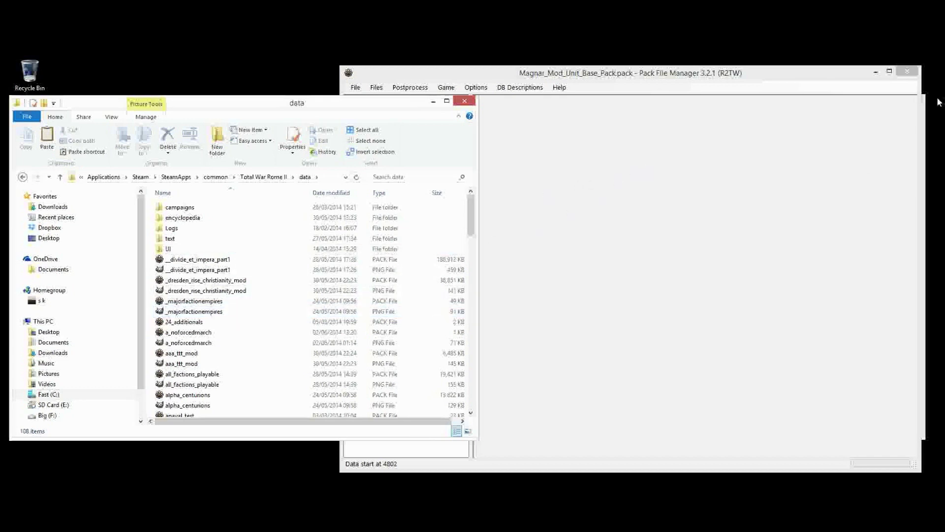
Open the mag_tut_vanilla_land_units table under db, land_units_tables in the Magnar_Mod_Unit_Base_Pack pack
{"action": "left_click", "coordinate": [924, 110]}
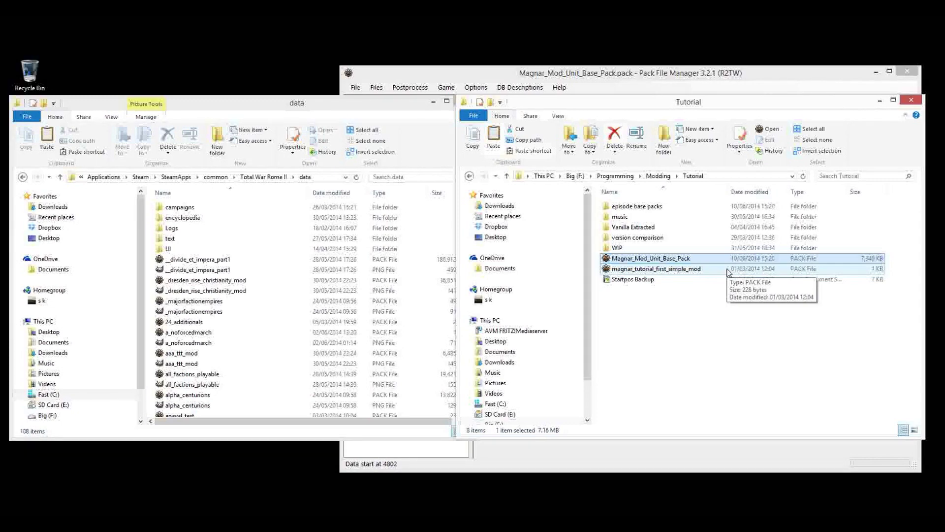
{"action": "left_click", "coordinate": [594, 74]}
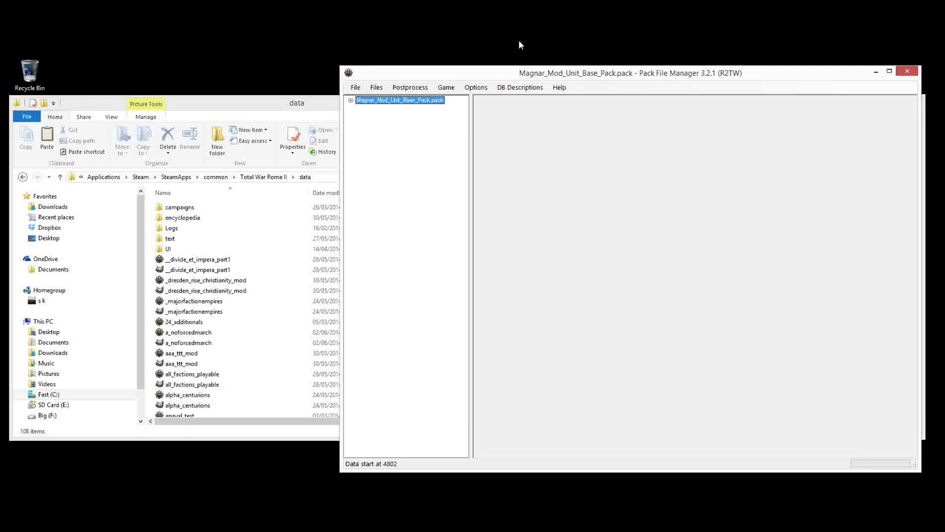
{"action": "double_click", "coordinate": [357, 104]}
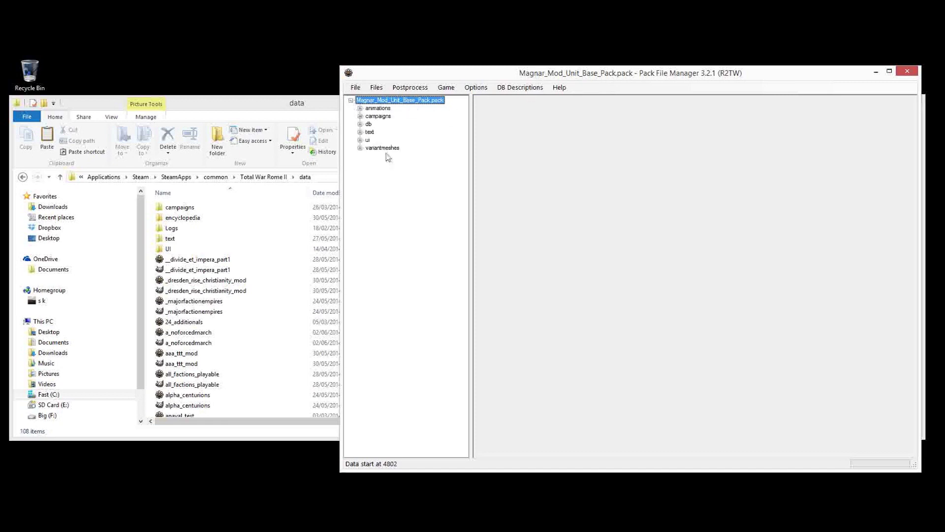
{"action": "left_click", "coordinate": [359, 125]}
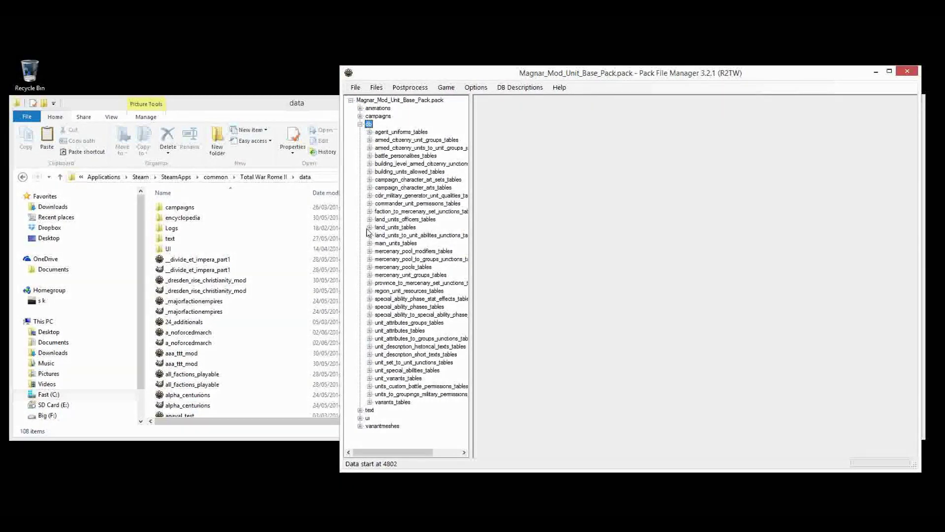
{"action": "left_click", "coordinate": [369, 227]}
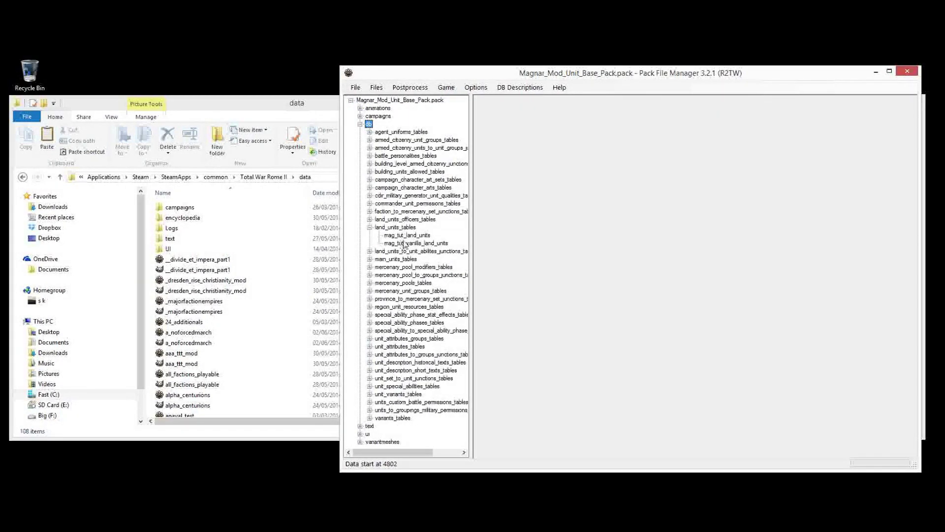
{"action": "left_click", "coordinate": [442, 243]}
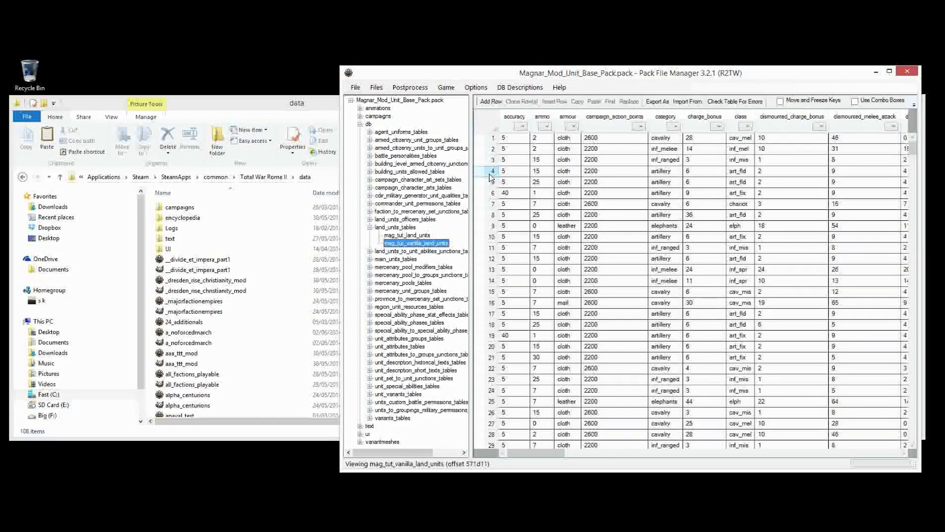
Examine the armour, weapon and shield columns of the vanilla land units table
{"action": "left_click", "coordinate": [566, 171]}
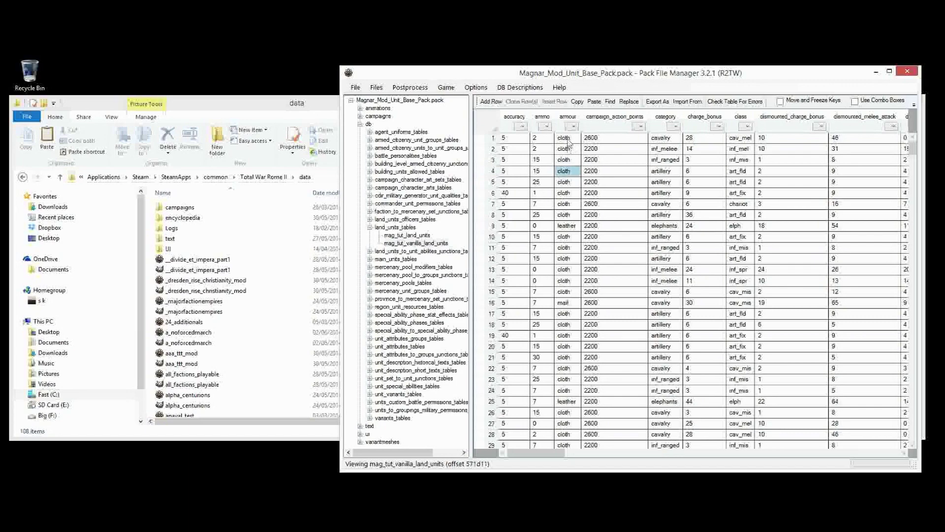
{"action": "left_click_drag", "start_coordinate": [574, 139], "coordinate": [581, 258]}
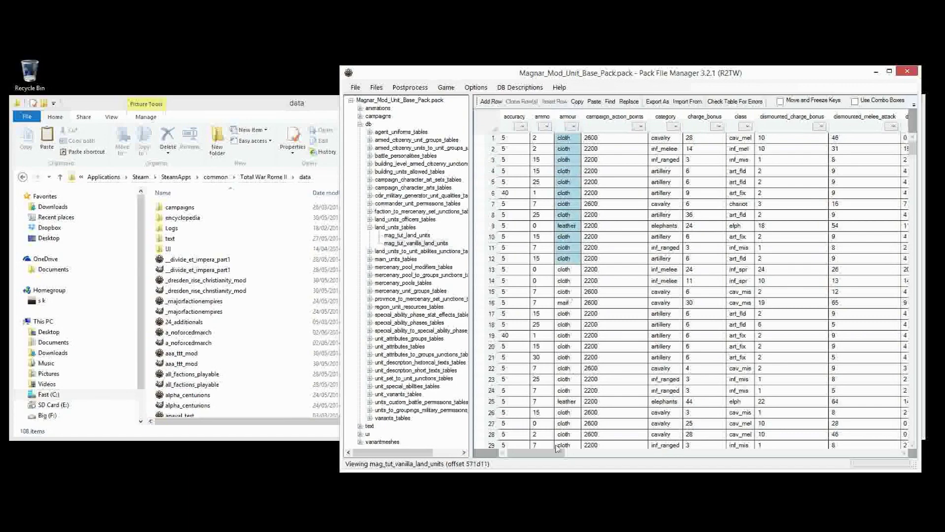
{"action": "left_click_drag", "start_coordinate": [525, 452], "coordinate": [683, 463]}
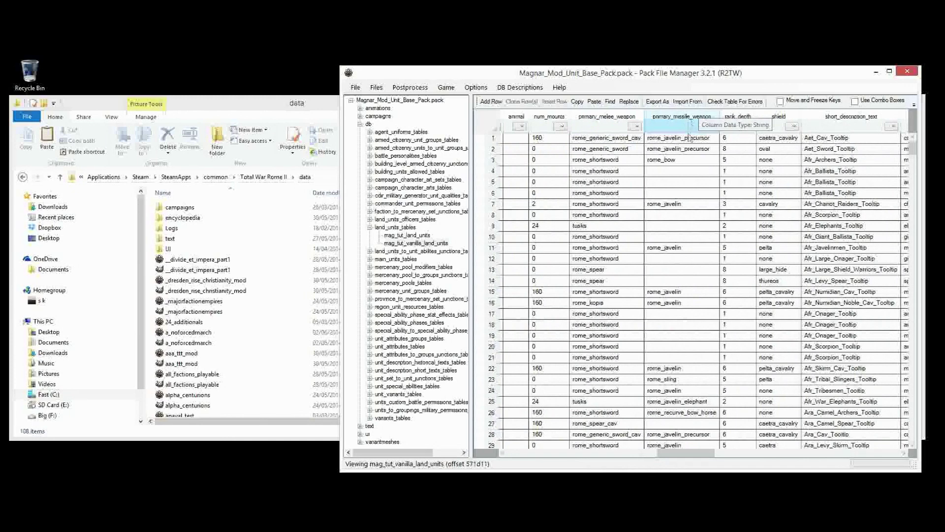
{"action": "left_click_drag", "start_coordinate": [783, 137], "coordinate": [793, 346]}
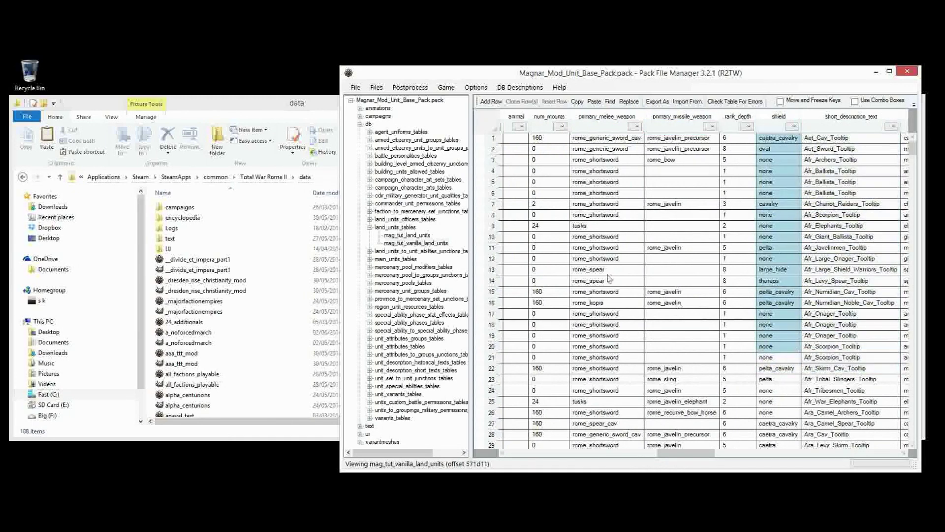
Start adding files from another pack to the db folder, choosing data_rome2 as the source pack
{"action": "right_click", "coordinate": [370, 125]}
{"action": "mouse_move", "coordinate": [382, 132]}
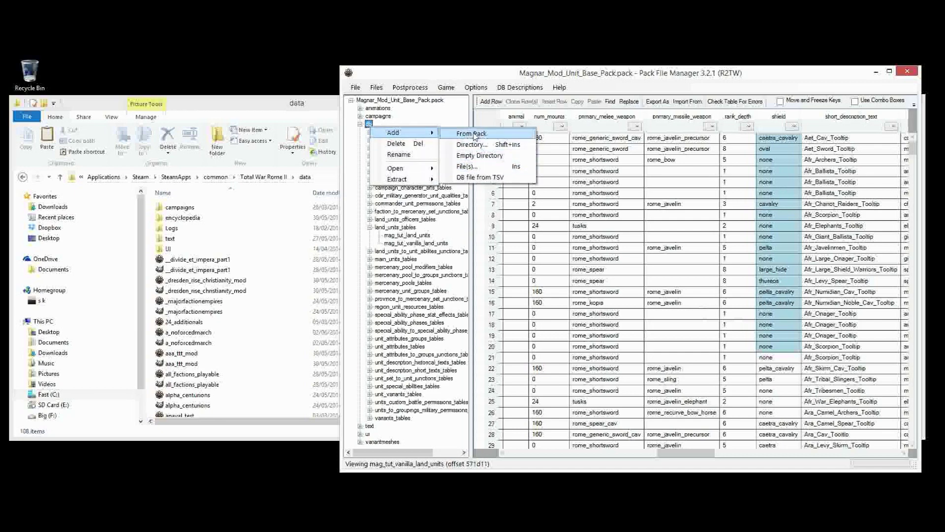
{"action": "left_click", "coordinate": [467, 167]}
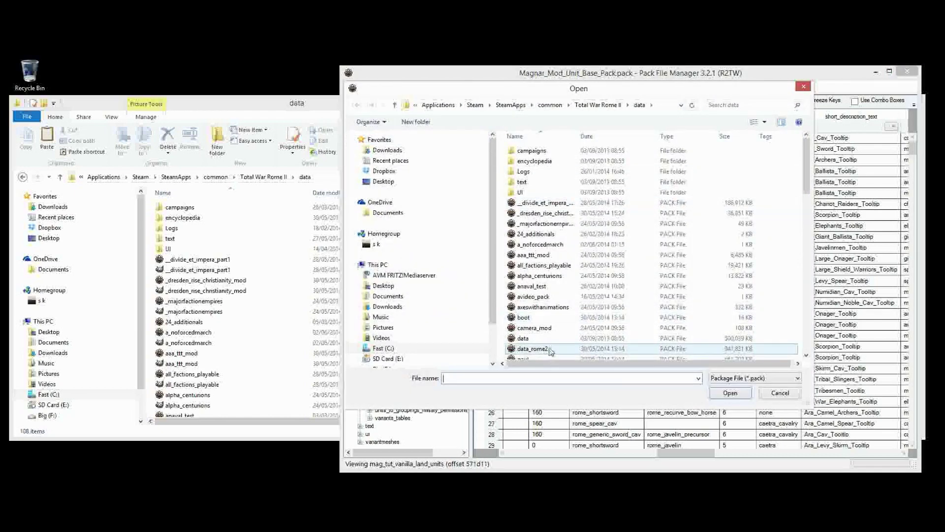
{"action": "left_click", "coordinate": [549, 350]}
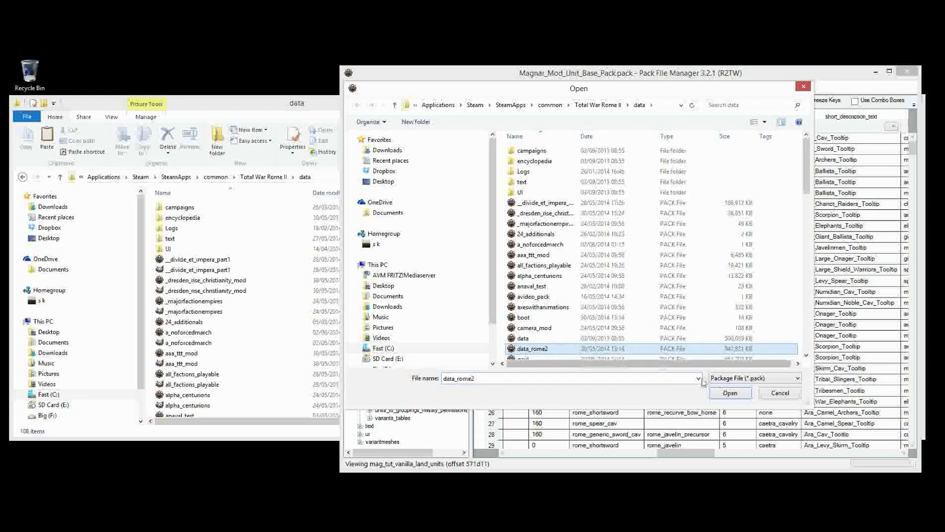
{"action": "left_click", "coordinate": [731, 392]}
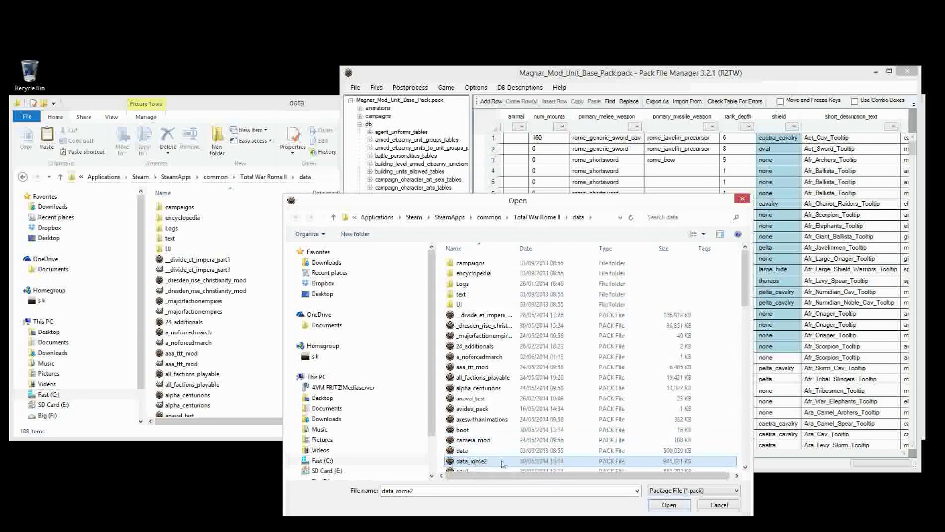
{"action": "left_click", "coordinate": [663, 507]}
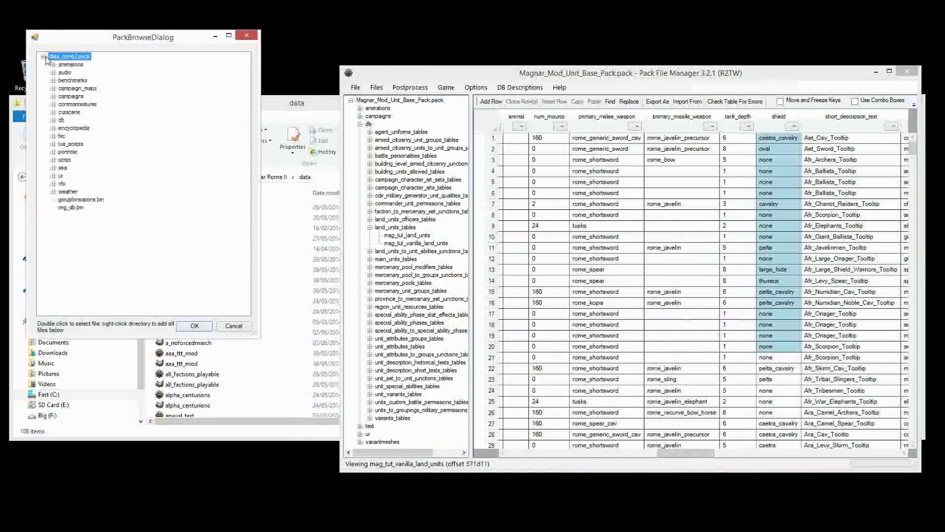
Import the melee_weapons, unit_armour_types and unit_shield_types tables from the source pack's db folder and save the mod pack
{"action": "left_click", "coordinate": [53, 119]}
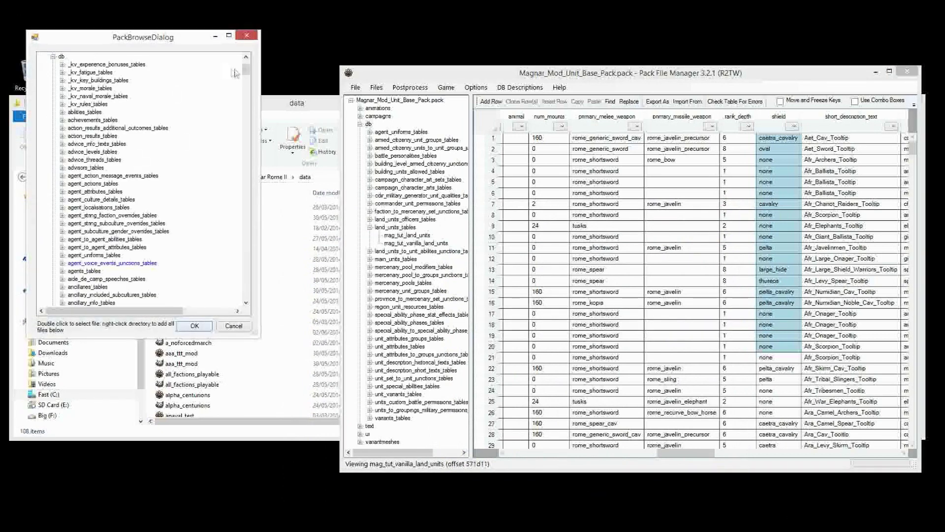
{"action": "left_click_drag", "start_coordinate": [244, 71], "coordinate": [246, 222]}
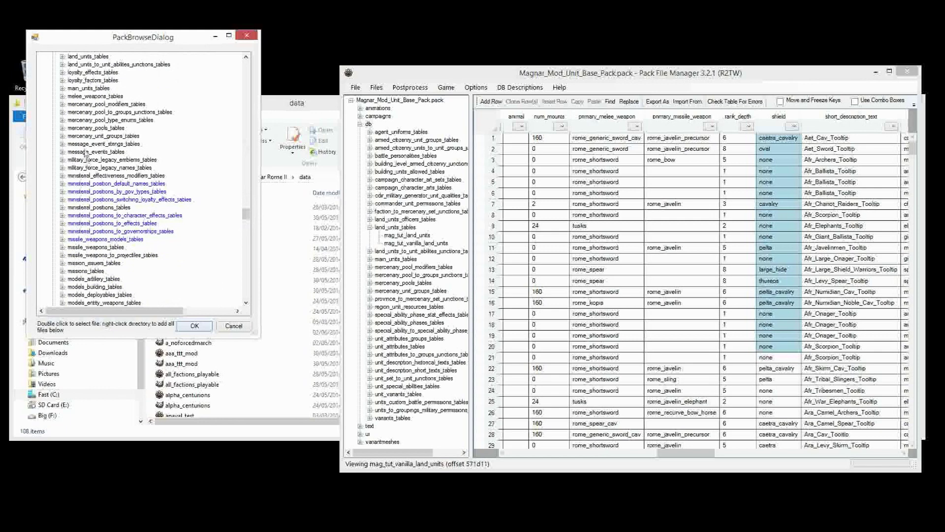
{"action": "double_click", "coordinate": [73, 97]}
{"action": "left_click_drag", "start_coordinate": [245, 214], "coordinate": [243, 279]}
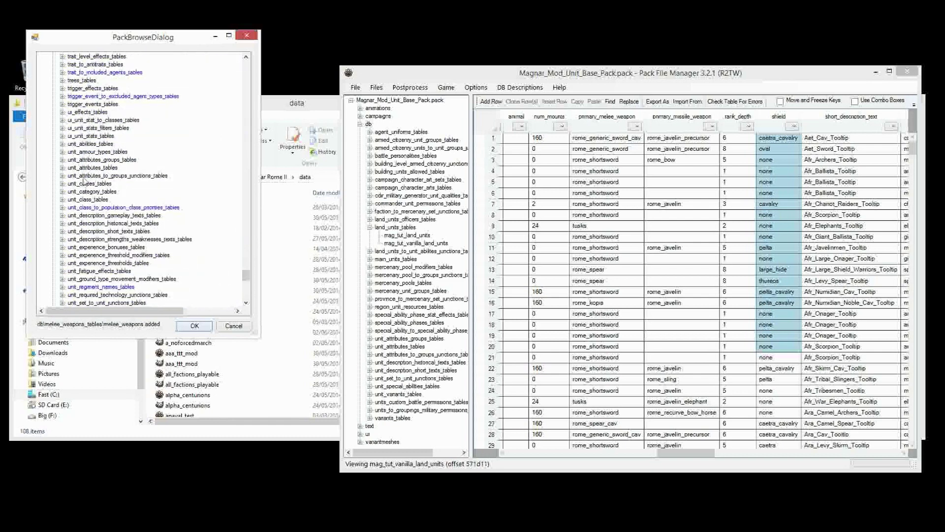
{"action": "left_click", "coordinate": [90, 153]}
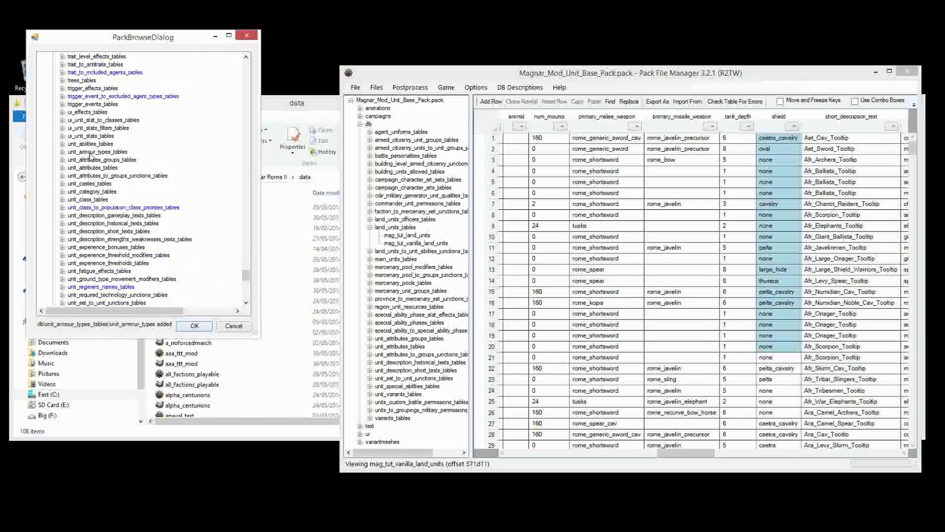
{"action": "left_click_drag", "start_coordinate": [246, 275], "coordinate": [253, 290]}
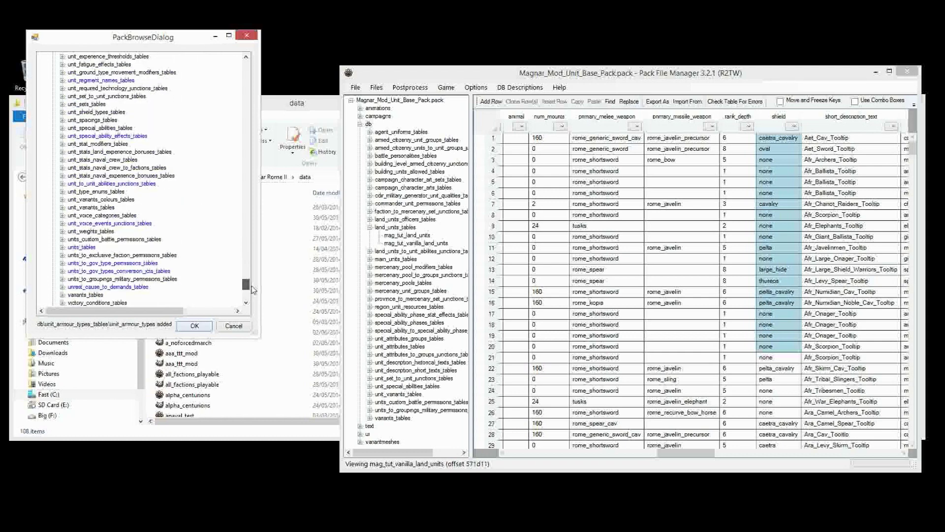
{"action": "left_click", "coordinate": [113, 113]}
{"action": "left_click", "coordinate": [195, 325]}
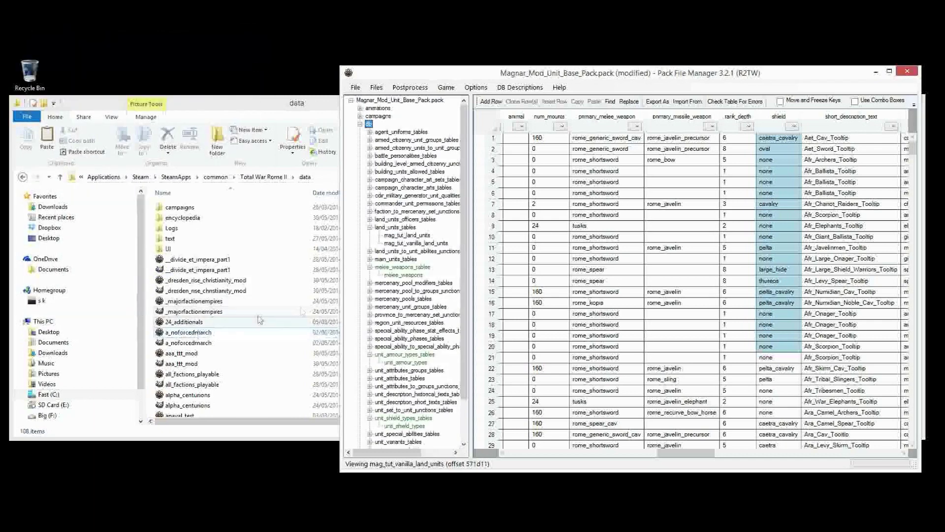
{"action": "key", "text": "ctrl+s"}
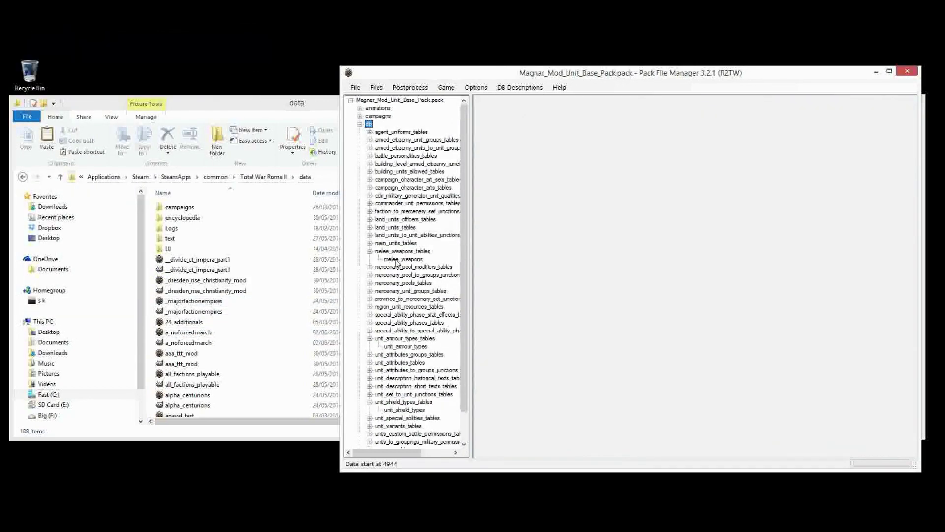
Rename the imported melee_weapons table as mag_tut_melee_weapons and the unit_armour_types table as mag_tut_unit_armour_types
{"action": "right_click", "coordinate": [396, 262]}
{"action": "left_click", "coordinate": [420, 285]}
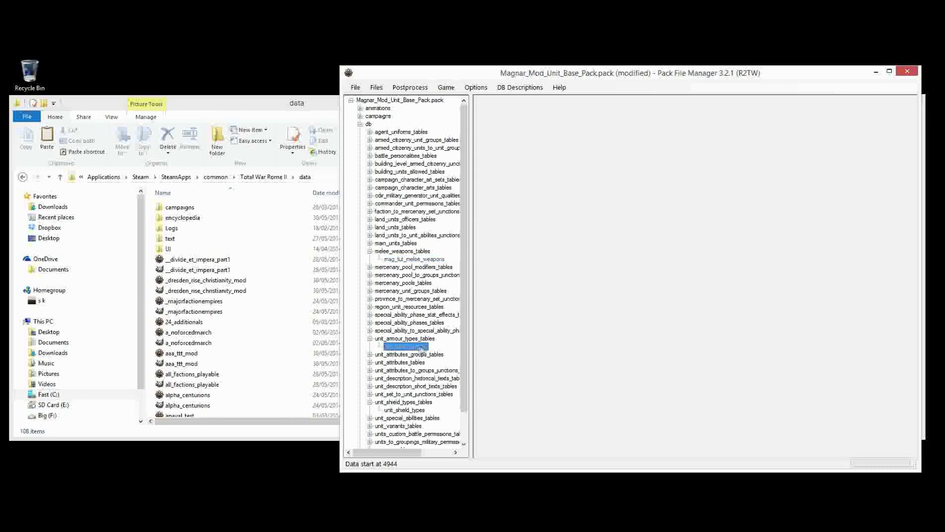
{"action": "right_click", "coordinate": [416, 348]}
{"action": "left_click", "coordinate": [447, 378]}
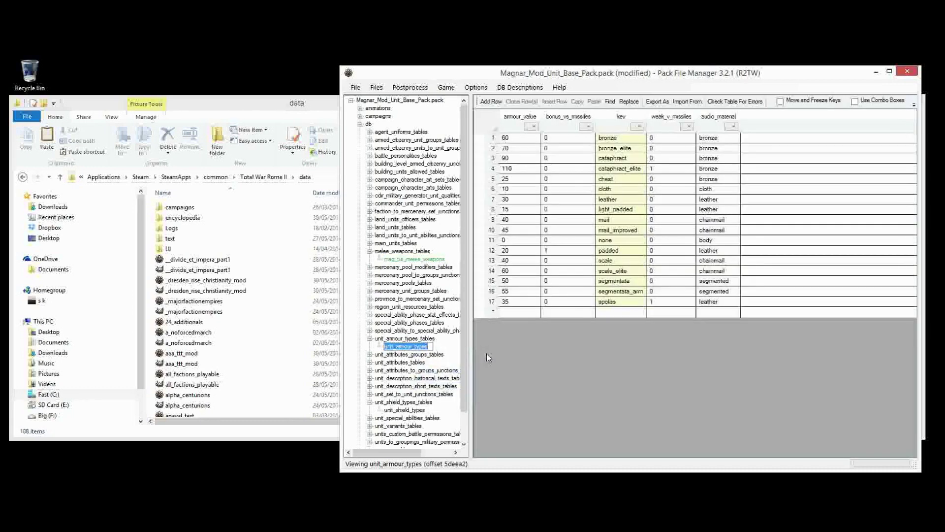
{"action": "key", "text": "Home"}
{"action": "type", "text": "mag_tut_"}
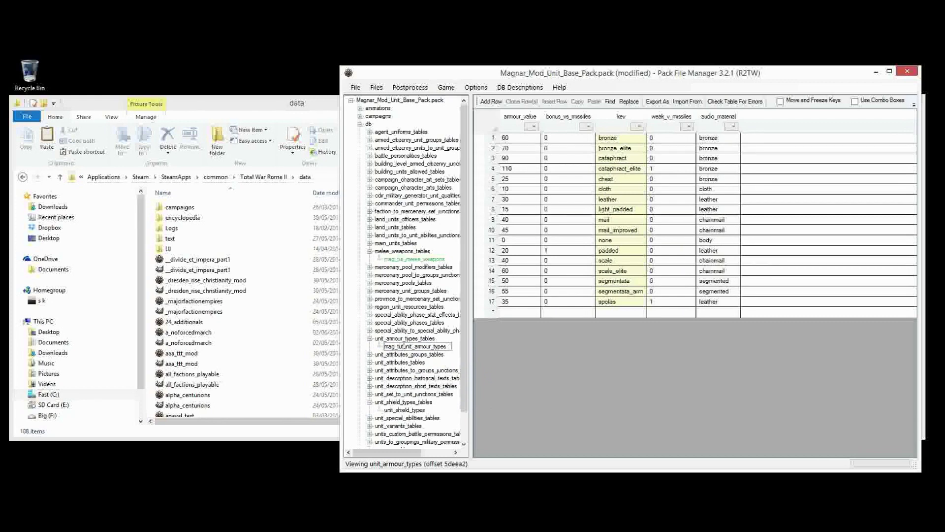
{"action": "key", "text": "Return"}
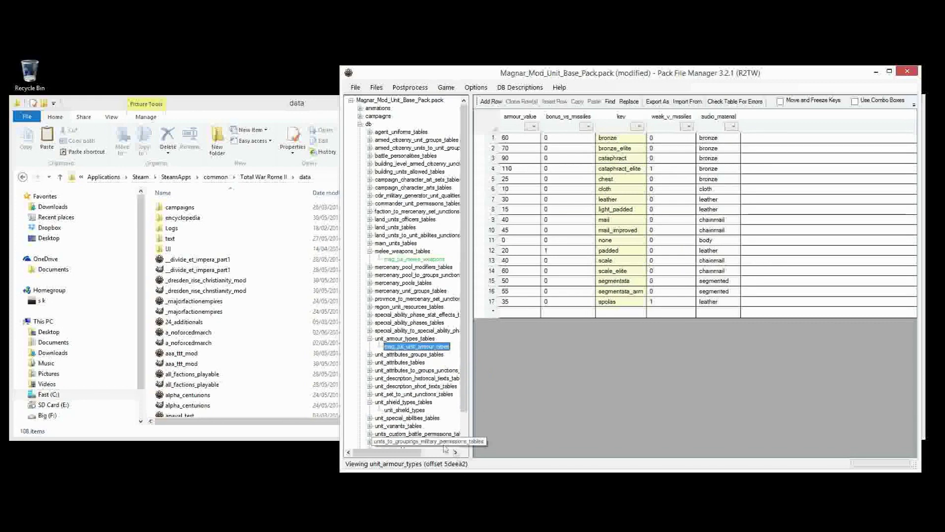
Rename the imported unit_shield_types table as mag_tut_unit_shield_types and save the pack
{"action": "left_click", "coordinate": [421, 418]}
{"action": "right_click", "coordinate": [421, 420]}
{"action": "left_click", "coordinate": [405, 410]}
{"action": "right_click", "coordinate": [404, 410]}
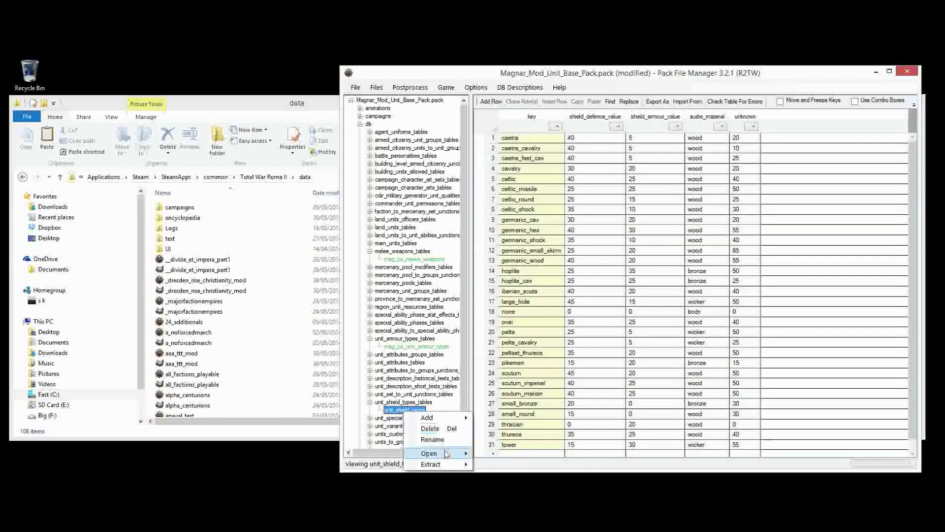
{"action": "left_click", "coordinate": [448, 440]}
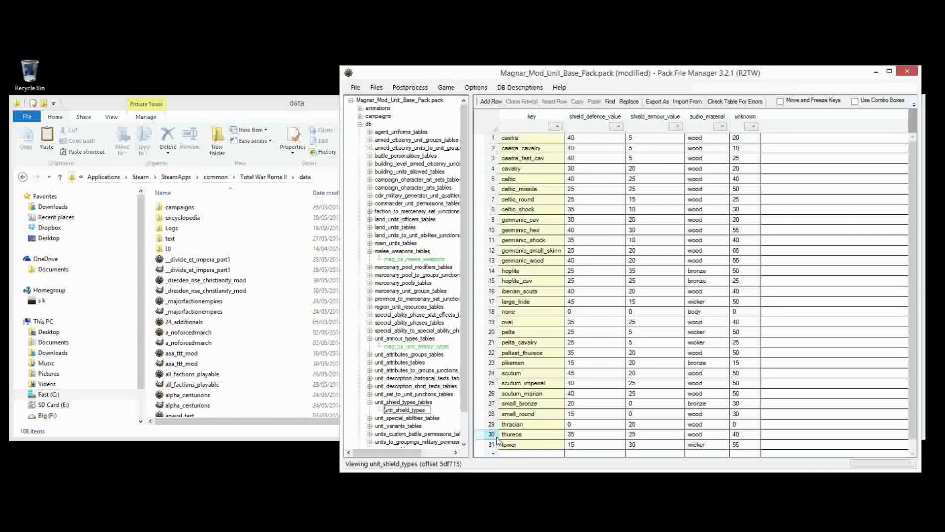
{"action": "key", "text": "Home"}
{"action": "type", "text": "mag_tur"}
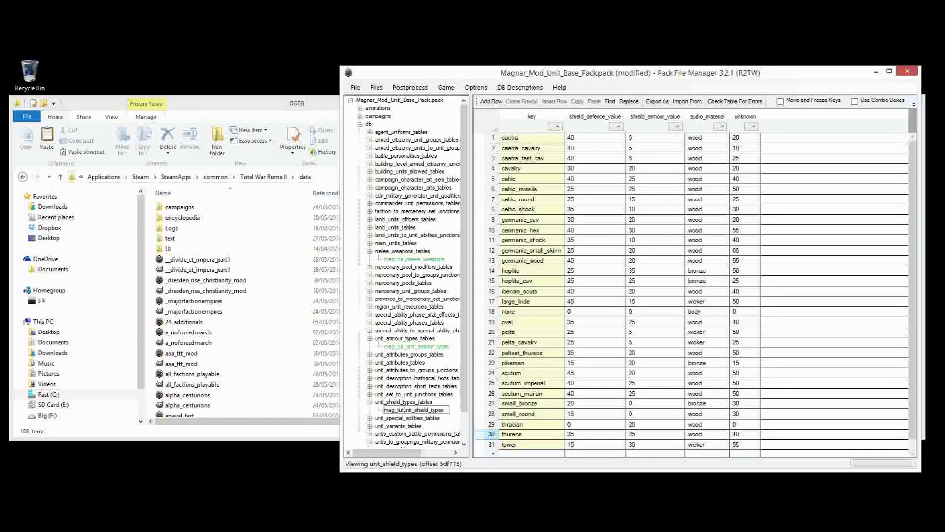
{"action": "type", "text": "_"}
{"action": "key", "text": "Return"}
{"action": "key", "text": "ctrl+s"}
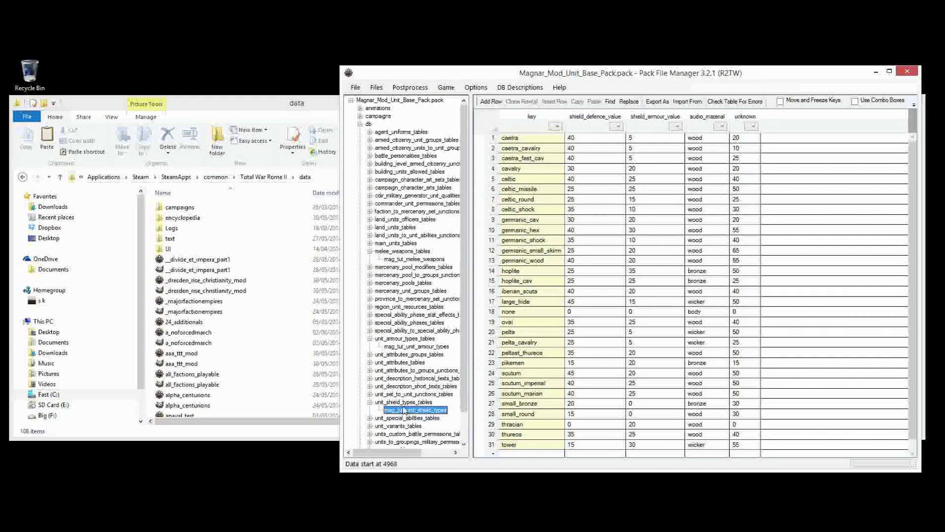
Examine the shield defence value, shield armour value, audio material and unknown columns of the mag_tut_unit_shield_types table
{"action": "scroll", "coordinate": [400, 413], "scroll_direction": "down", "scroll_amount": 2}
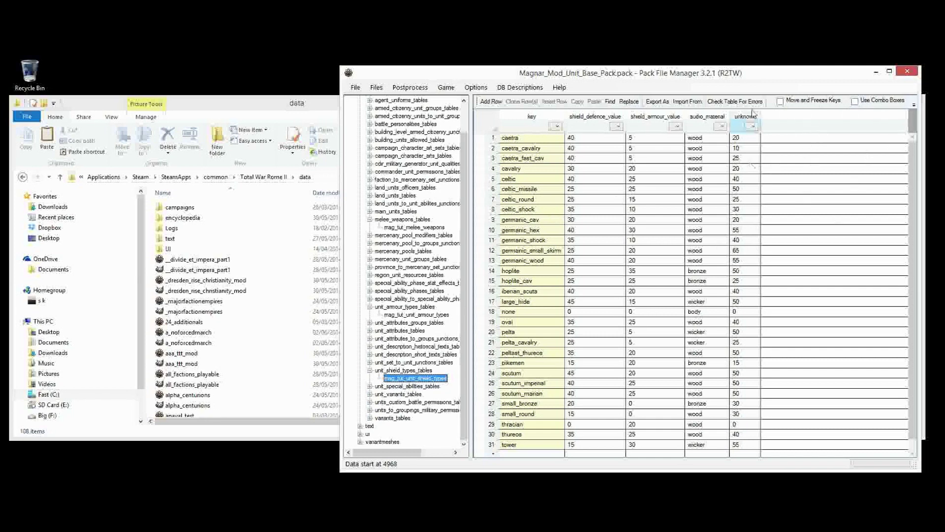
{"action": "left_click", "coordinate": [632, 199]}
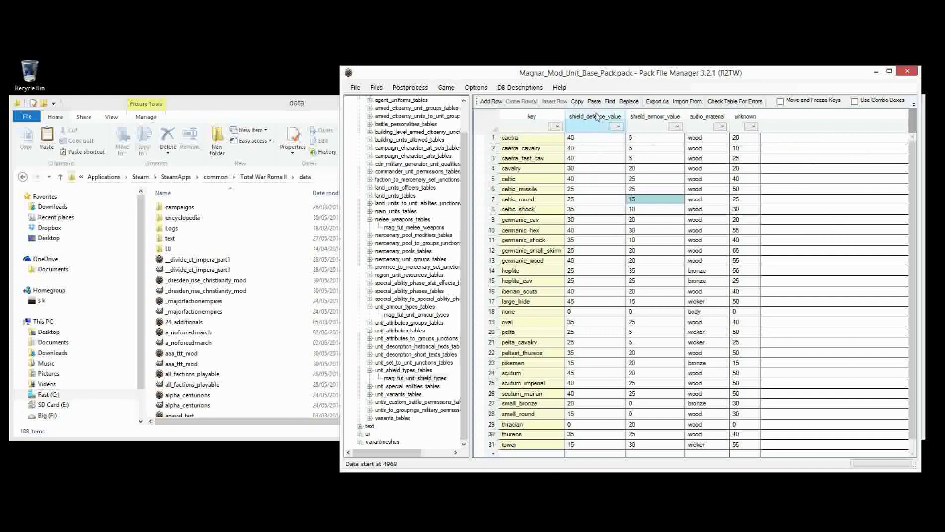
{"action": "left_click", "coordinate": [587, 151]}
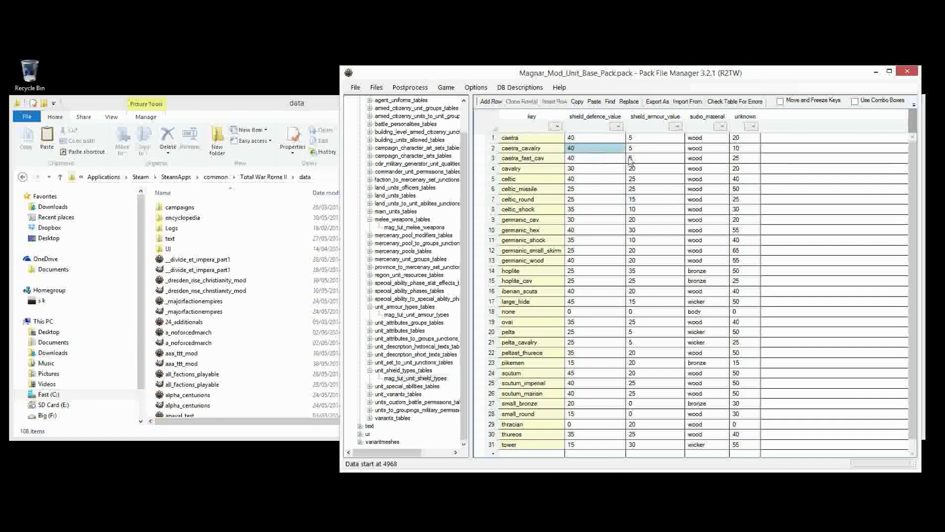
{"action": "left_click_drag", "start_coordinate": [664, 148], "coordinate": [669, 180]}
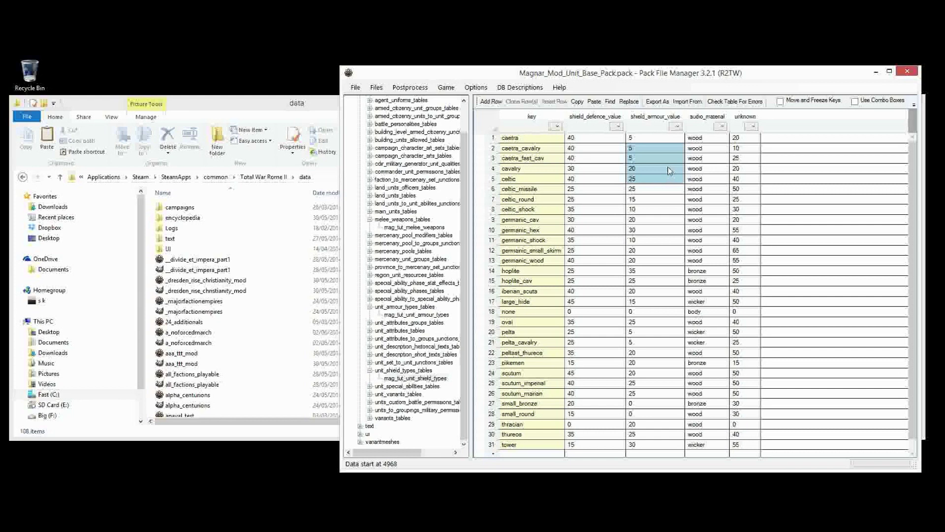
{"action": "left_click_drag", "start_coordinate": [713, 148], "coordinate": [720, 210]}
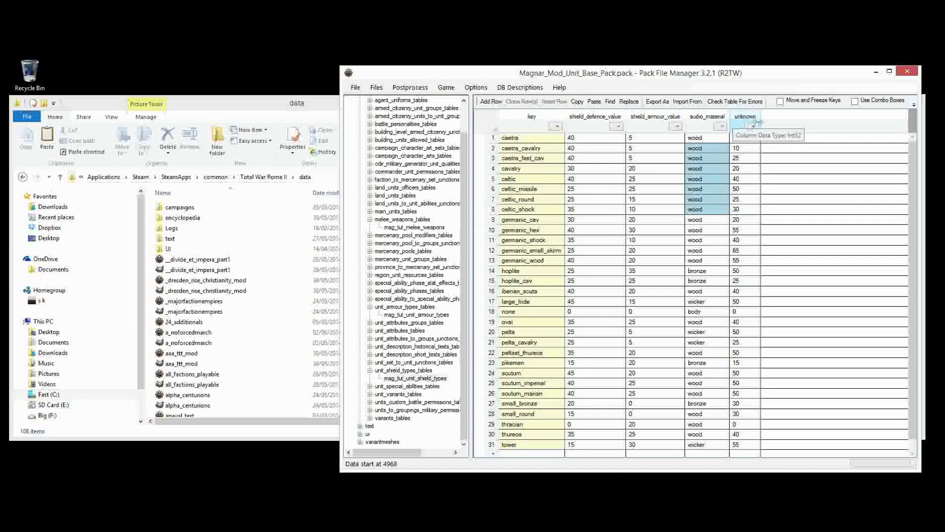
Examine the unknown column's values across the shield types, including the none row, in the mag_tut_unit_shield_types table
{"action": "left_click", "coordinate": [745, 159]}
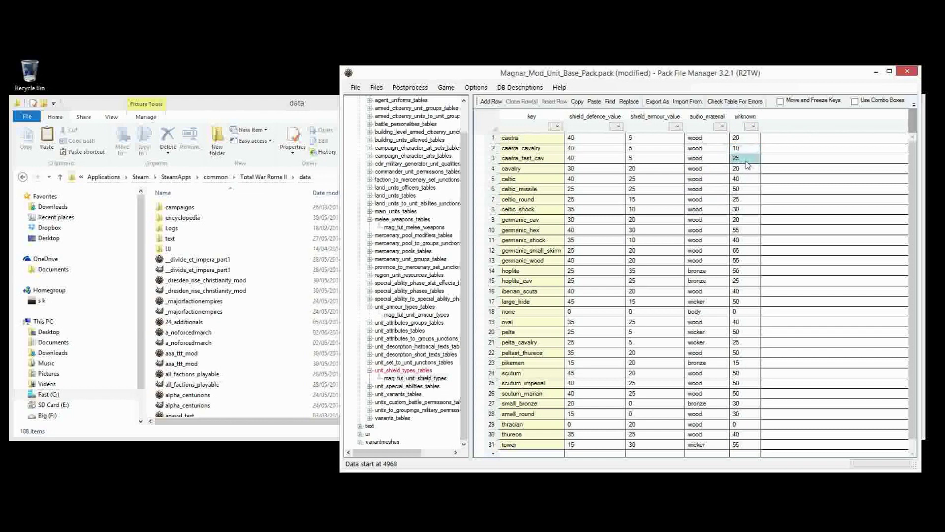
{"action": "left_click_drag", "start_coordinate": [754, 184], "coordinate": [749, 302]}
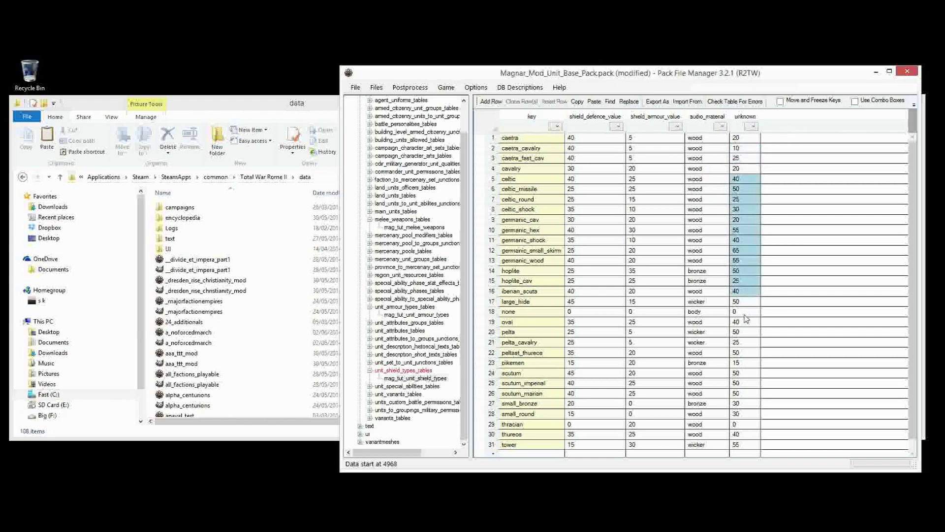
{"action": "left_click", "coordinate": [747, 315]}
{"action": "left_click", "coordinate": [524, 312]}
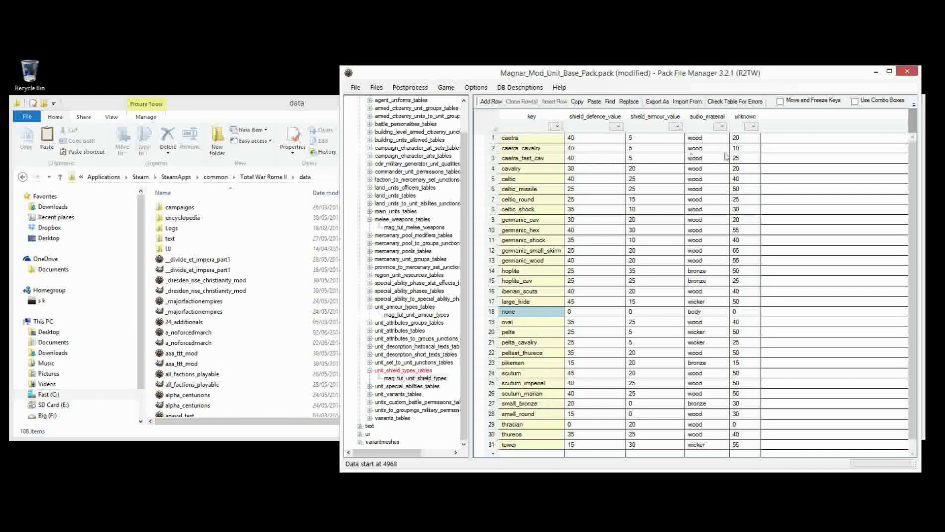
{"action": "left_click_drag", "start_coordinate": [741, 141], "coordinate": [523, 385]}
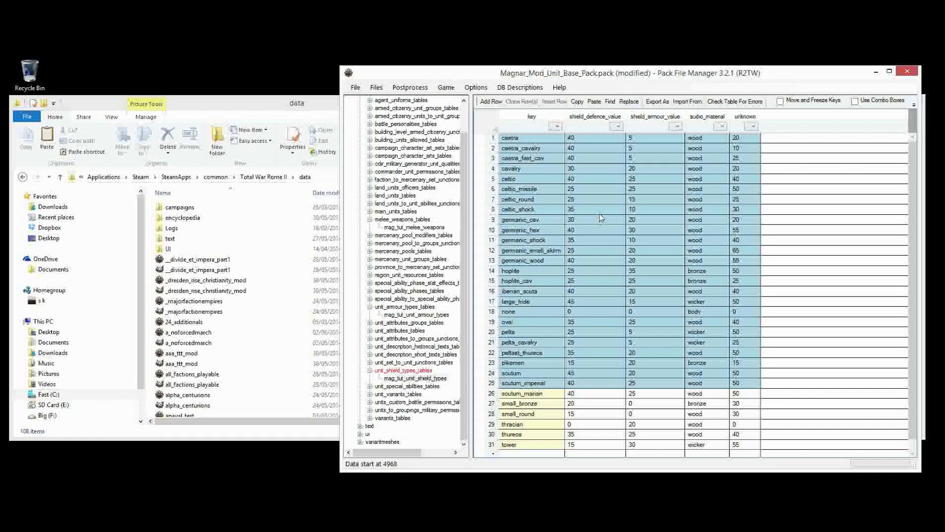
{"action": "left_click", "coordinate": [622, 199]}
Change the first row's key in the shield types table to mags_shield_of_awesomeness
{"action": "left_click", "coordinate": [520, 139]}
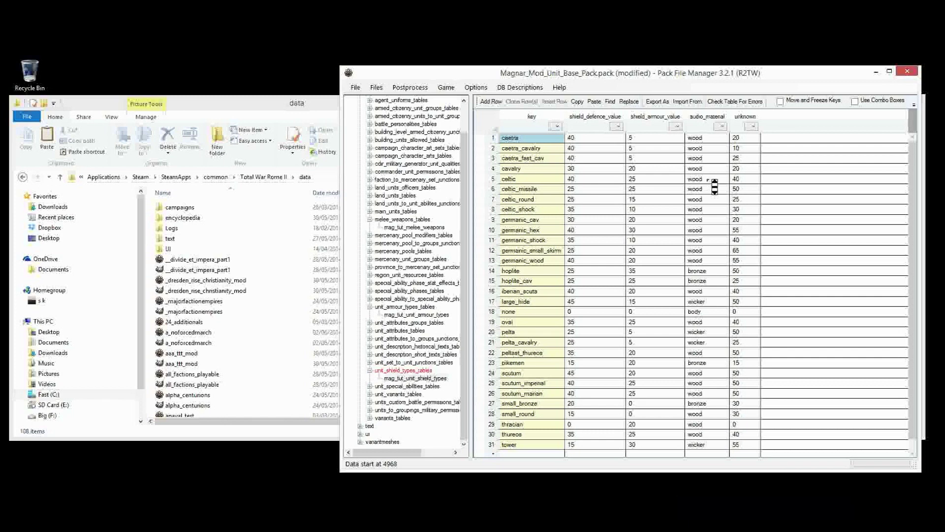
{"action": "type", "text": "m"}
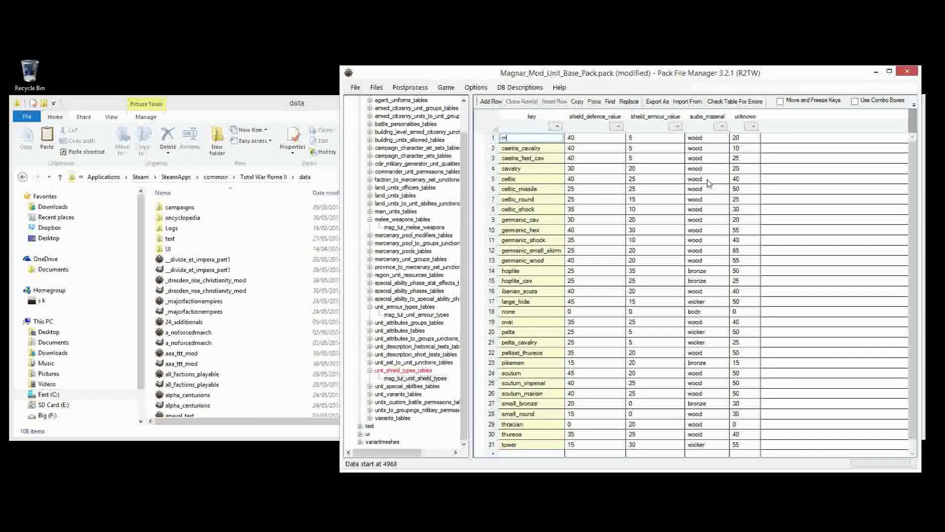
{"action": "type", "text": "ags_shield_of_a"}
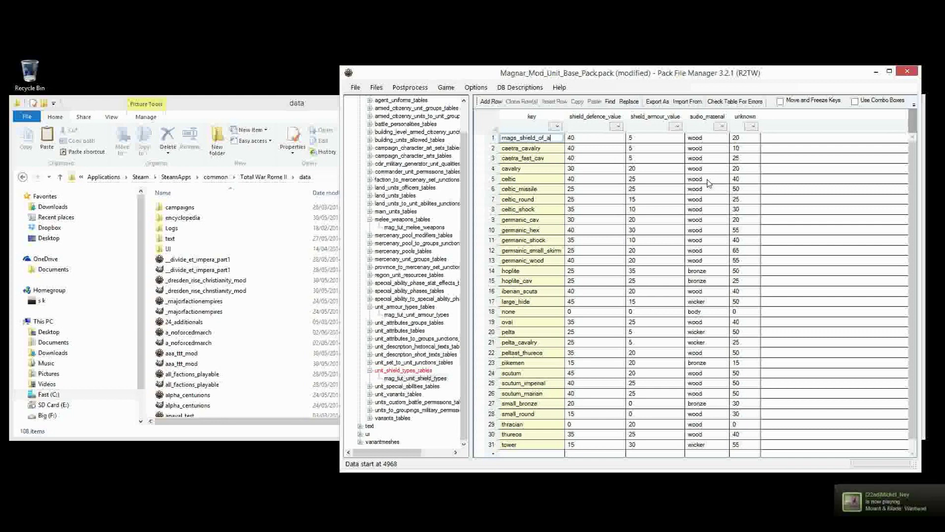
{"action": "type", "text": "wesomeness"}
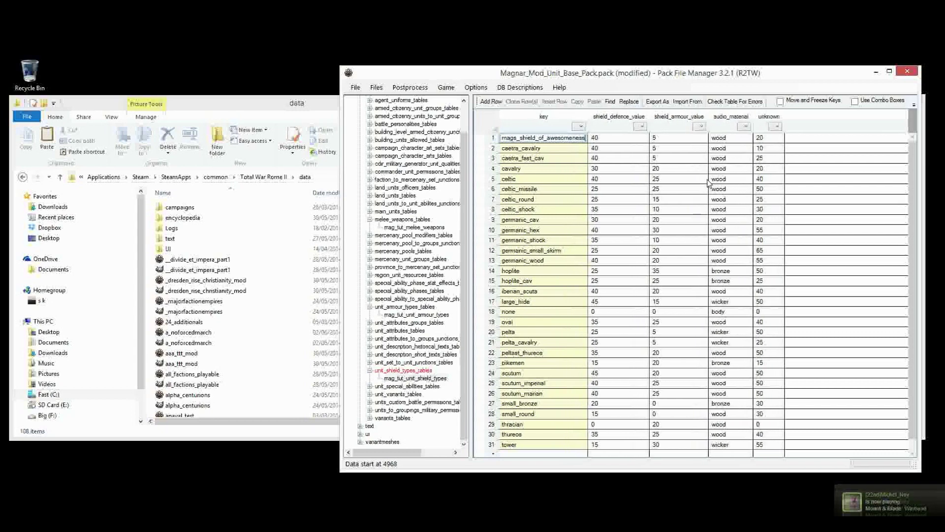
{"action": "key", "text": "Return"}
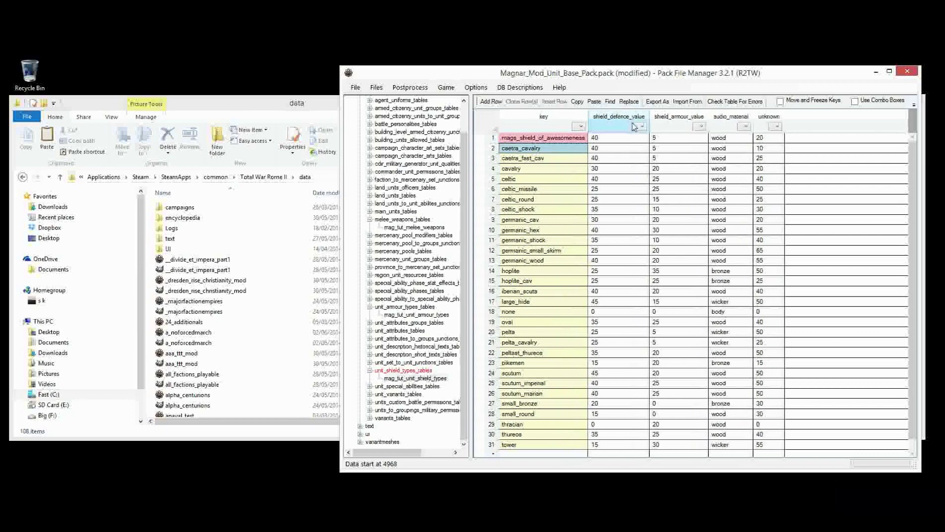
Give mags_shield_of_awesomeness a shield defence value of 200, a shield armour value of 120 and an unknown value of 100
{"action": "left_click", "coordinate": [614, 142]}
{"action": "type", "text": "200"}
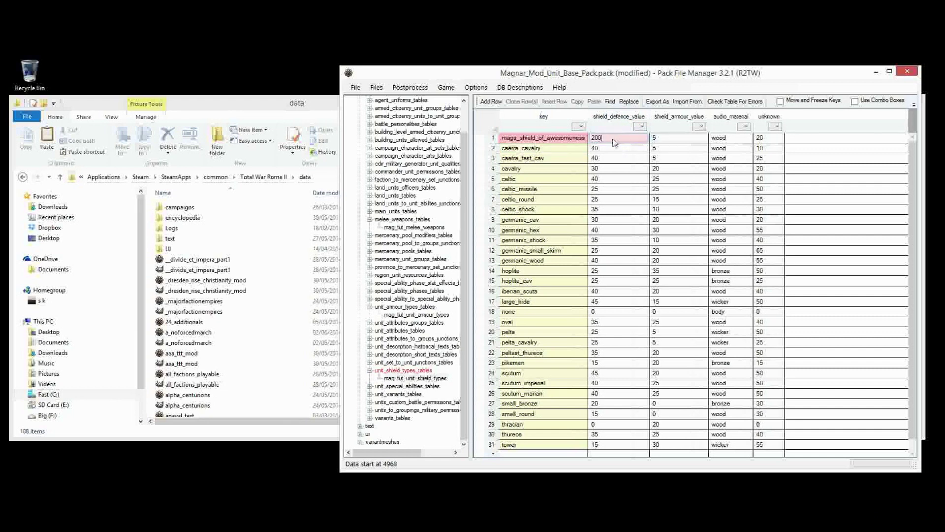
{"action": "key", "text": "Tab"}
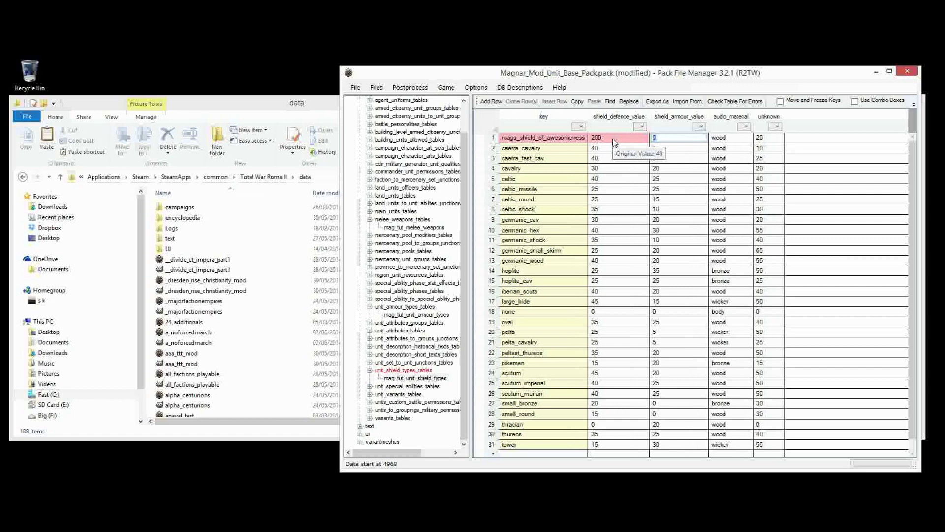
{"action": "type", "text": "120"}
{"action": "key", "text": "Tab"}
{"action": "key", "text": "Tab"}
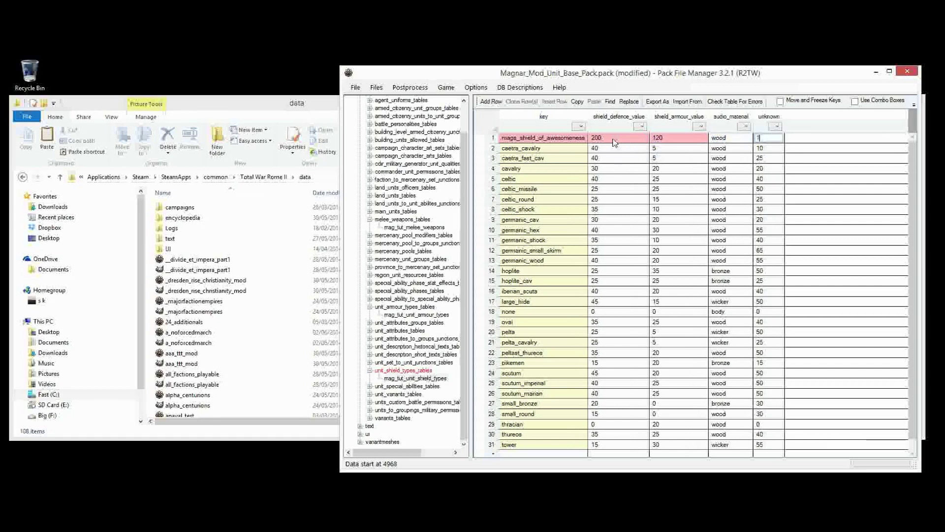
{"action": "key", "text": "Return"}
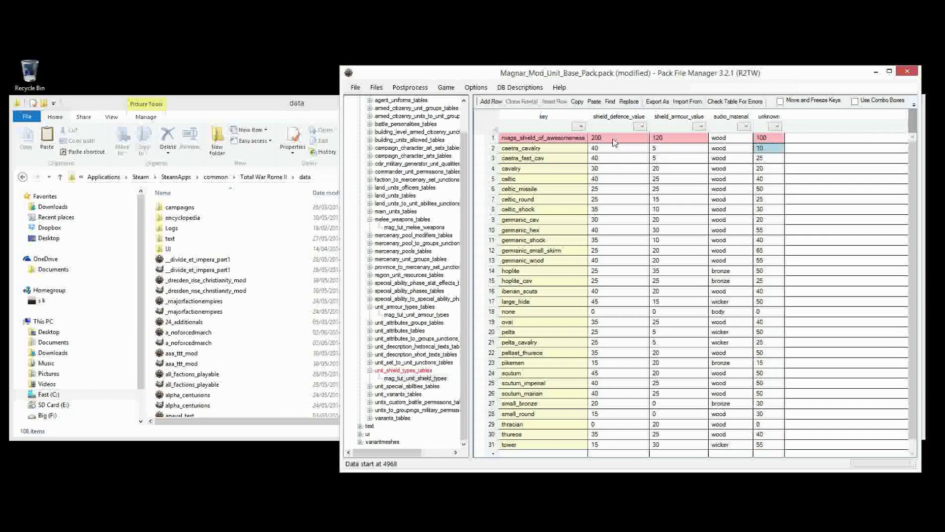
Review the audio_material entries of all the shield types
{"action": "left_click", "coordinate": [727, 323]}
{"action": "scroll", "coordinate": [733, 321], "scroll_direction": "down", "scroll_amount": 1}
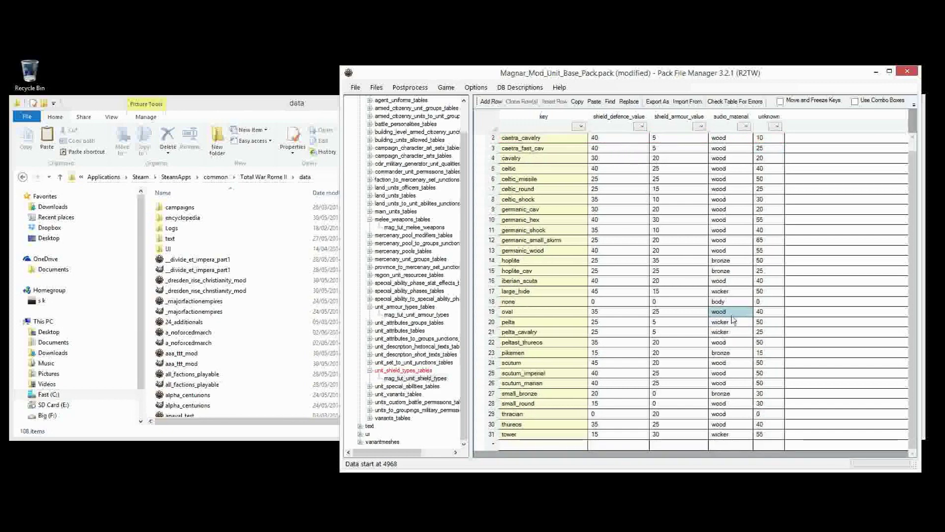
{"action": "scroll", "coordinate": [733, 320], "scroll_direction": "up", "scroll_amount": 1}
{"action": "left_click_drag", "start_coordinate": [729, 444], "coordinate": [738, 129]}
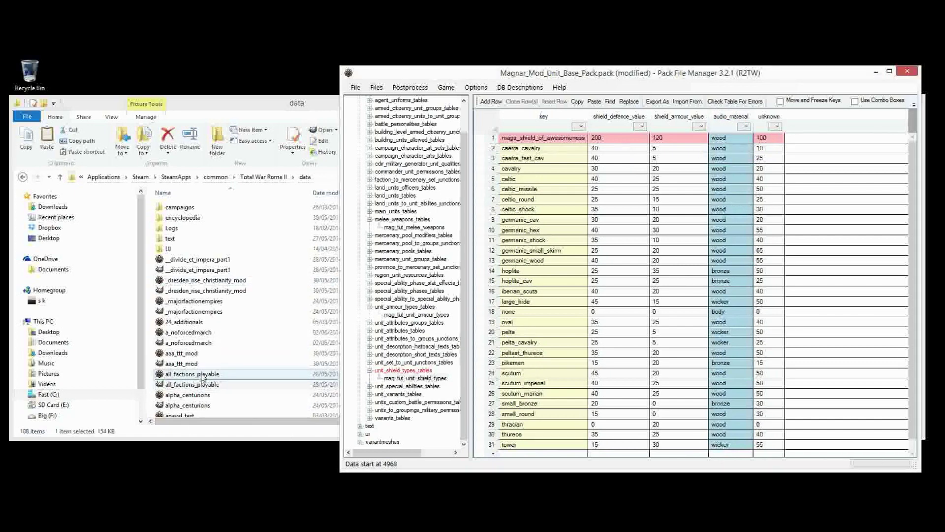
Open the data_rome2 pack from the game's data folder and narrow its window to fit beside the mod pack
{"action": "left_click", "coordinate": [200, 323]}
{"action": "scroll", "coordinate": [200, 322], "scroll_direction": "down", "scroll_amount": 4}
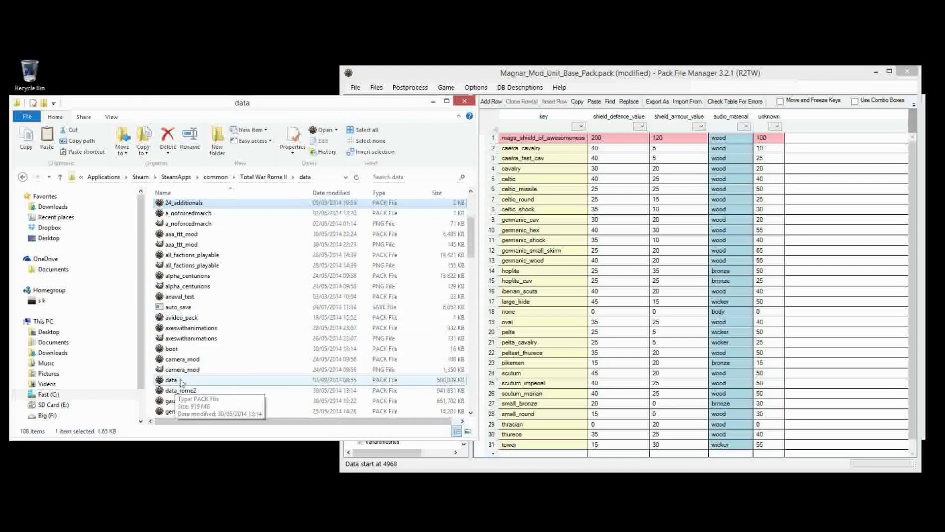
{"action": "left_click", "coordinate": [196, 391]}
{"action": "double_click", "coordinate": [196, 391]}
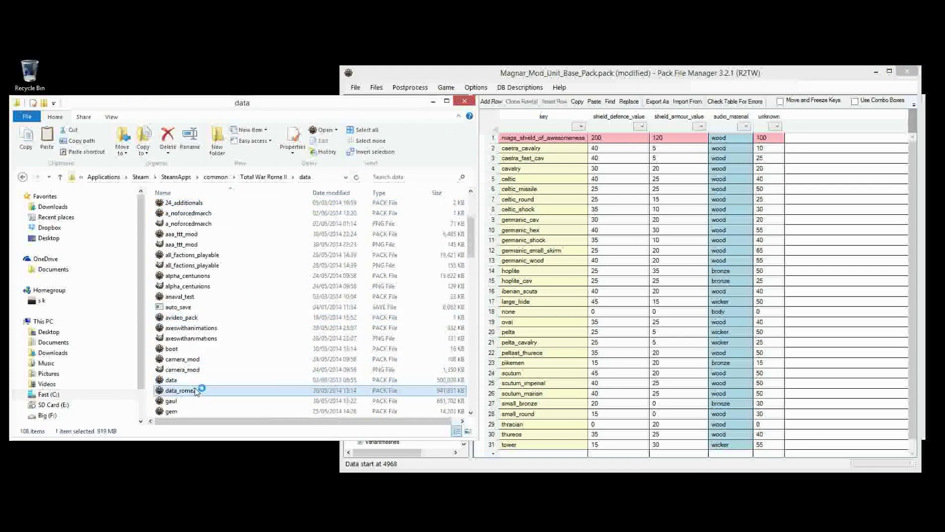
{"action": "left_click_drag", "start_coordinate": [196, 391], "coordinate": [219, 377]}
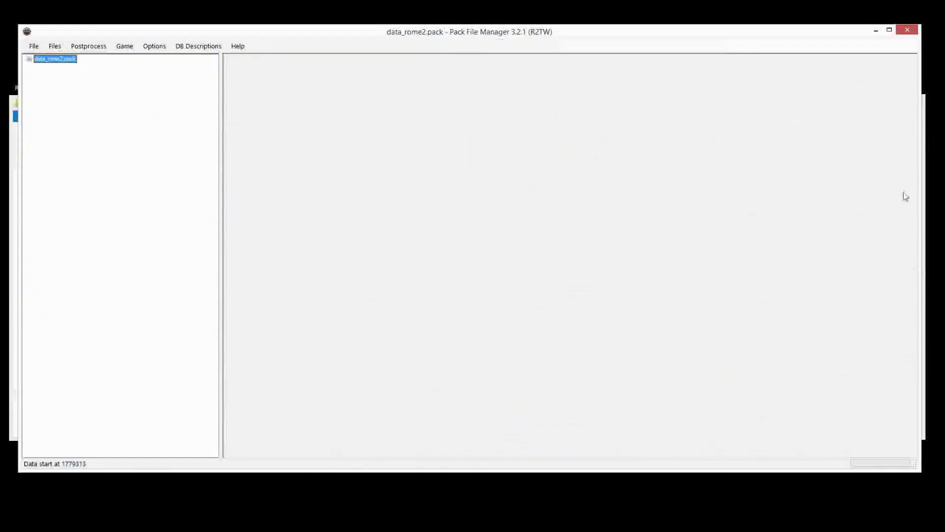
{"action": "left_click_drag", "start_coordinate": [920, 65], "coordinate": [495, 99]}
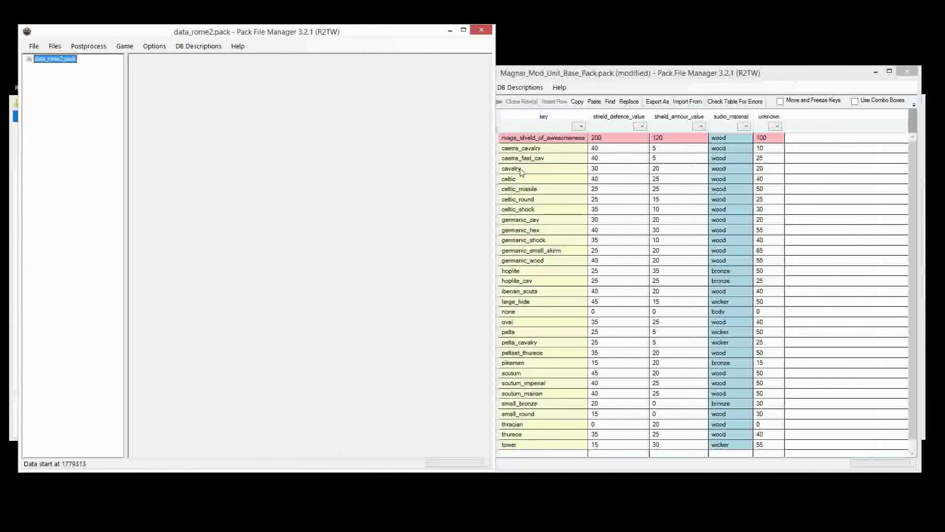
Search the db folder of data_rome2.pack for an audio materials table, checking the audio tables' contents, and minimize that window
{"action": "left_click", "coordinate": [30, 59]}
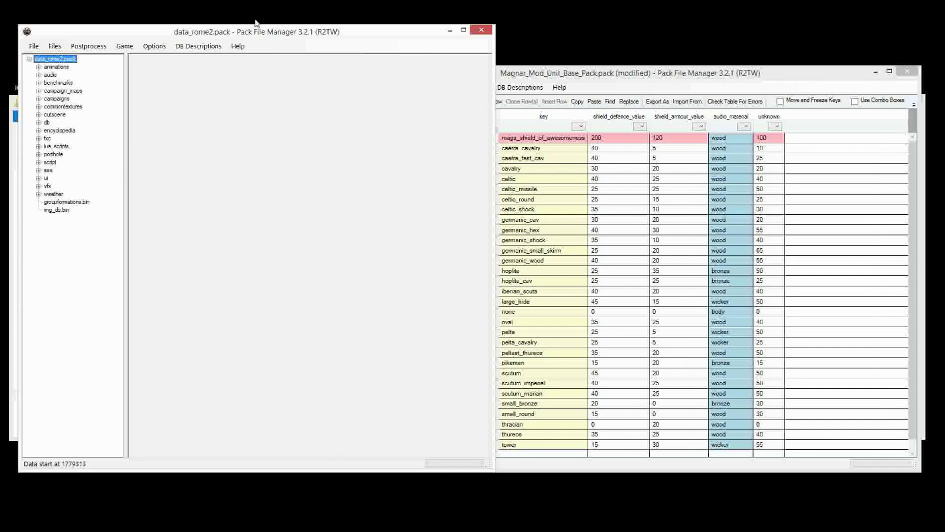
{"action": "left_click_drag", "start_coordinate": [265, 32], "coordinate": [269, 75]}
{"action": "left_click", "coordinate": [43, 164]}
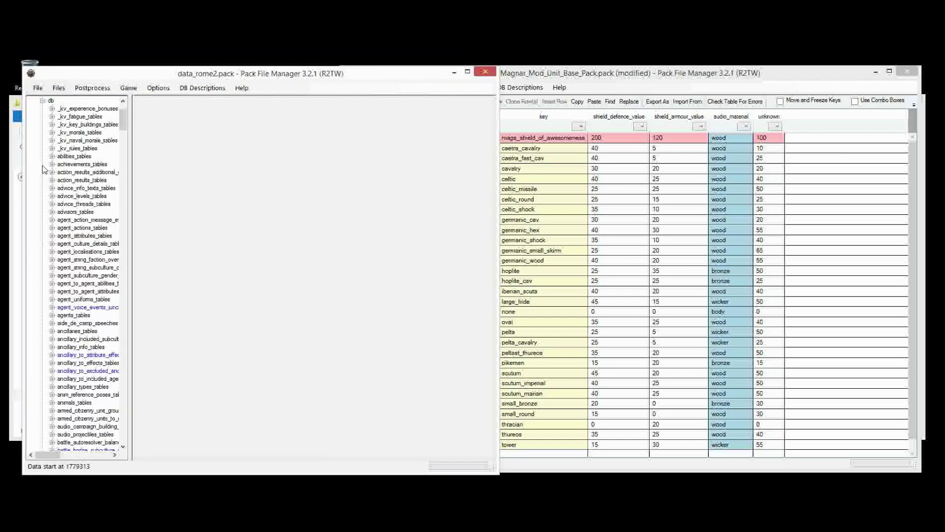
{"action": "left_click_drag", "start_coordinate": [132, 116], "coordinate": [141, 118]}
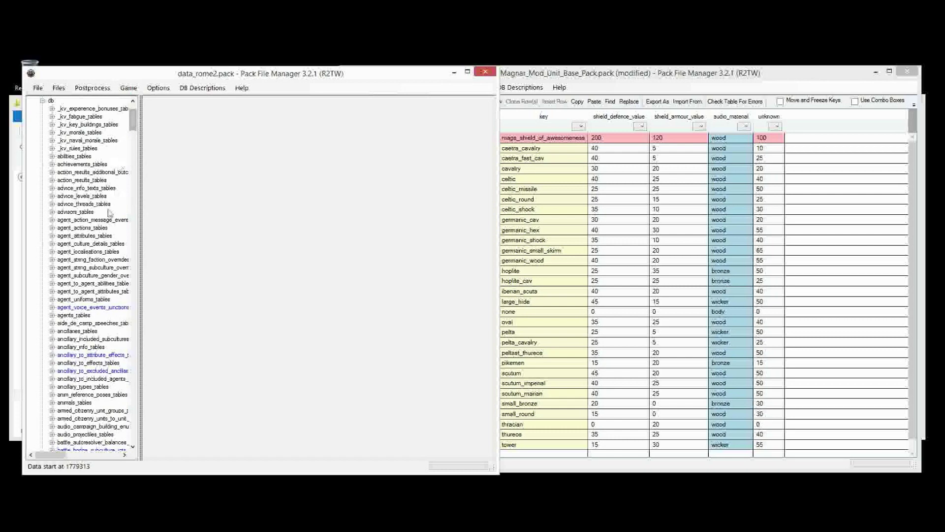
{"action": "scroll", "coordinate": [52, 279], "scroll_direction": "down", "scroll_amount": 3}
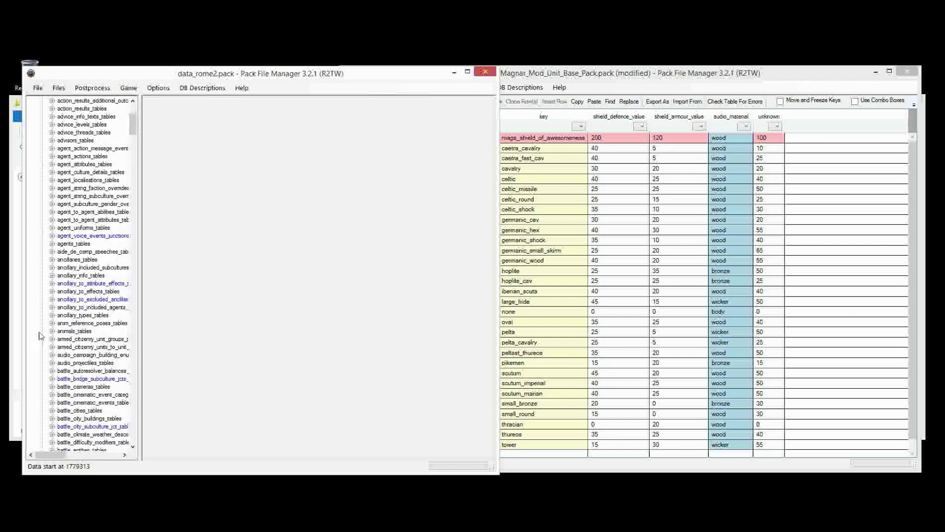
{"action": "scroll", "coordinate": [39, 316], "scroll_direction": "down", "scroll_amount": 2}
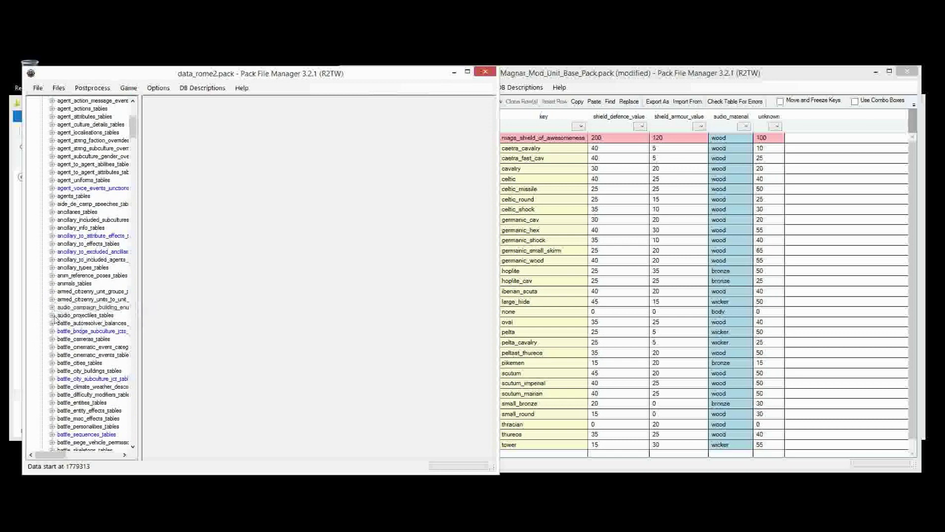
{"action": "left_click", "coordinate": [52, 315]}
{"action": "left_click", "coordinate": [52, 307]}
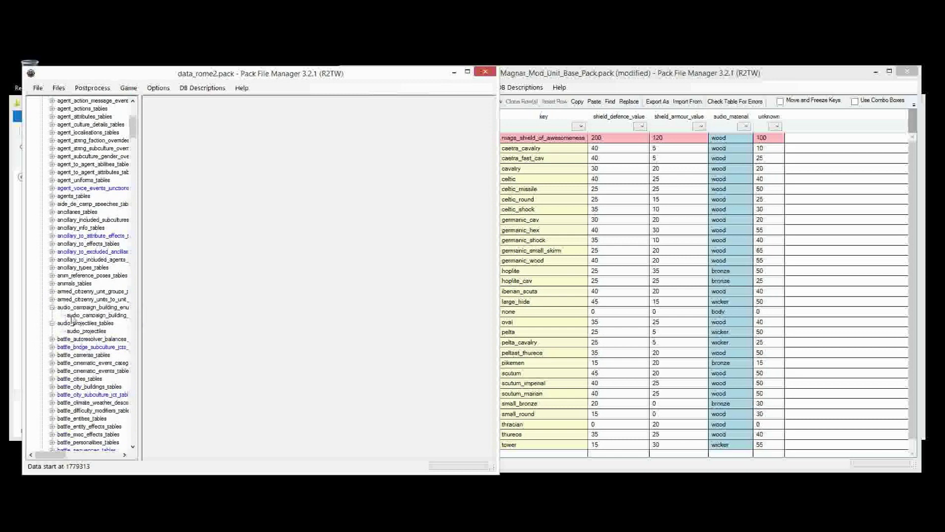
{"action": "scroll", "coordinate": [69, 292], "scroll_direction": "up", "scroll_amount": 5}
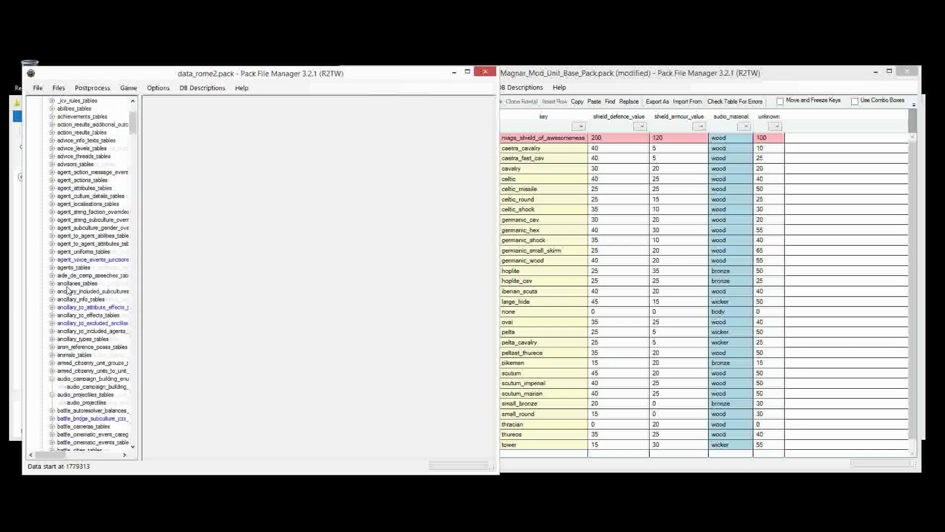
{"action": "scroll", "coordinate": [73, 299], "scroll_direction": "up", "scroll_amount": 2}
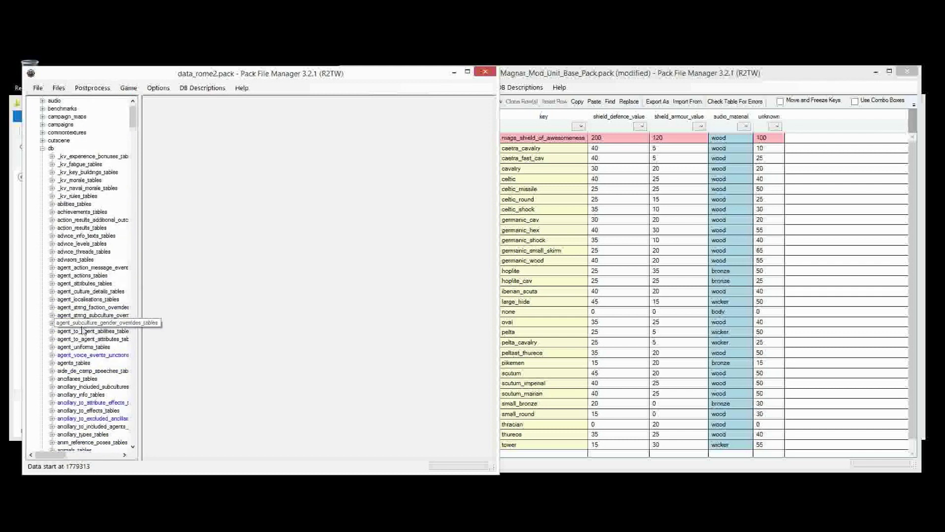
{"action": "left_click", "coordinate": [453, 72]}
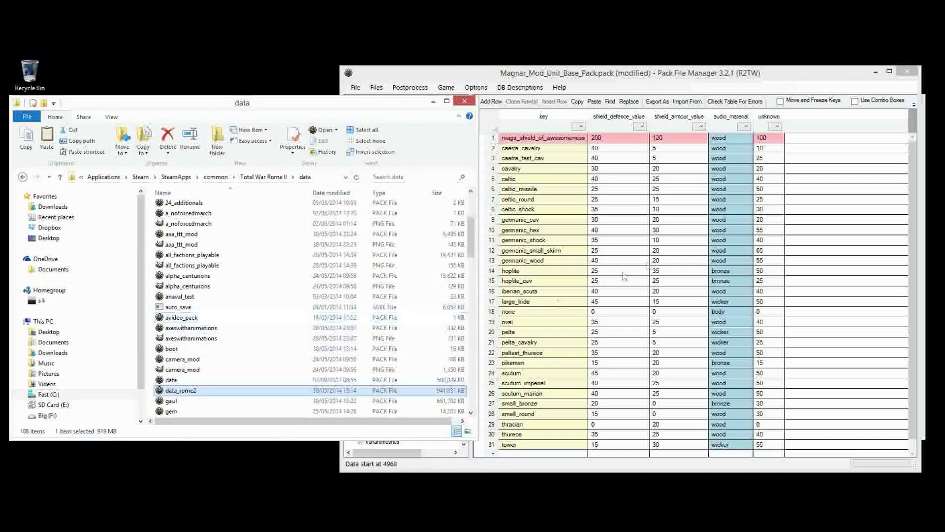
Set the audio material of the mags_shield_of_awesomeness row to bronze in the mod pack's shield types table
{"action": "left_click", "coordinate": [662, 199]}
{"action": "left_click", "coordinate": [733, 139]}
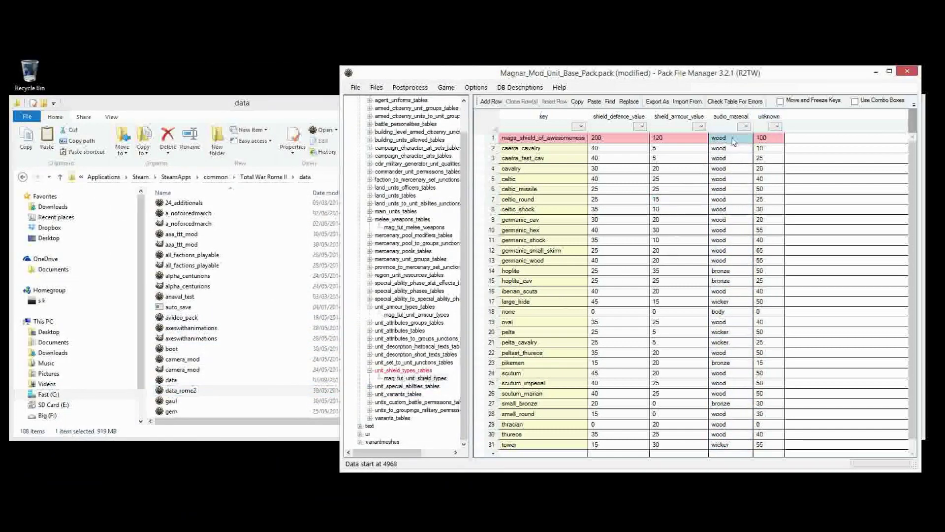
{"action": "left_click", "coordinate": [734, 200]}
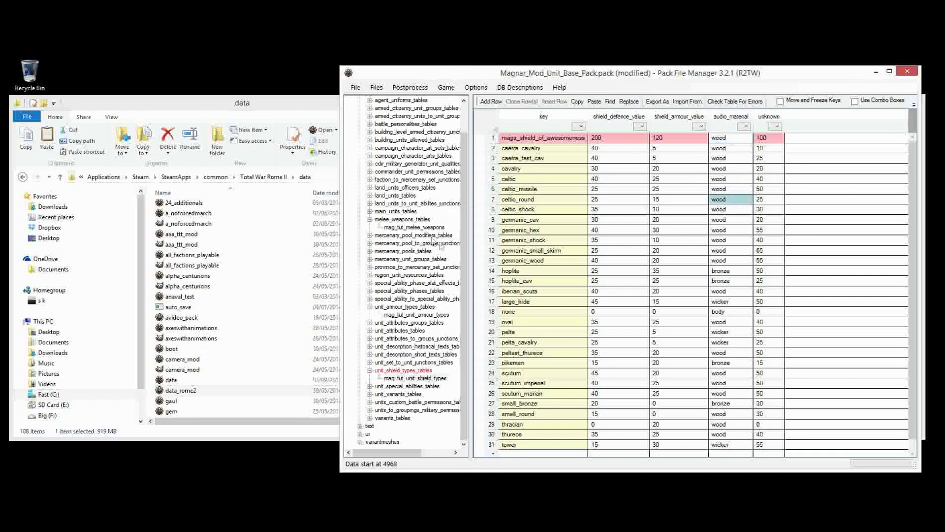
{"action": "left_click", "coordinate": [716, 147]}
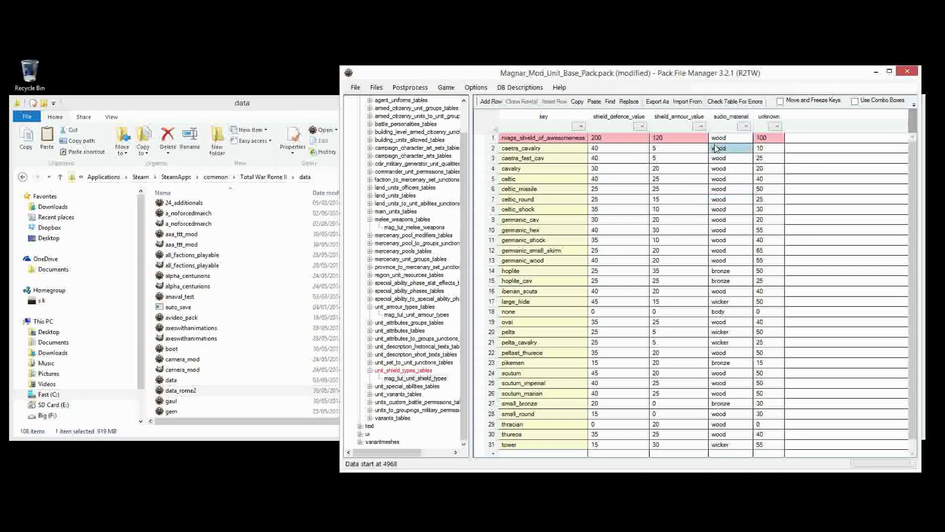
{"action": "left_click", "coordinate": [721, 405]}
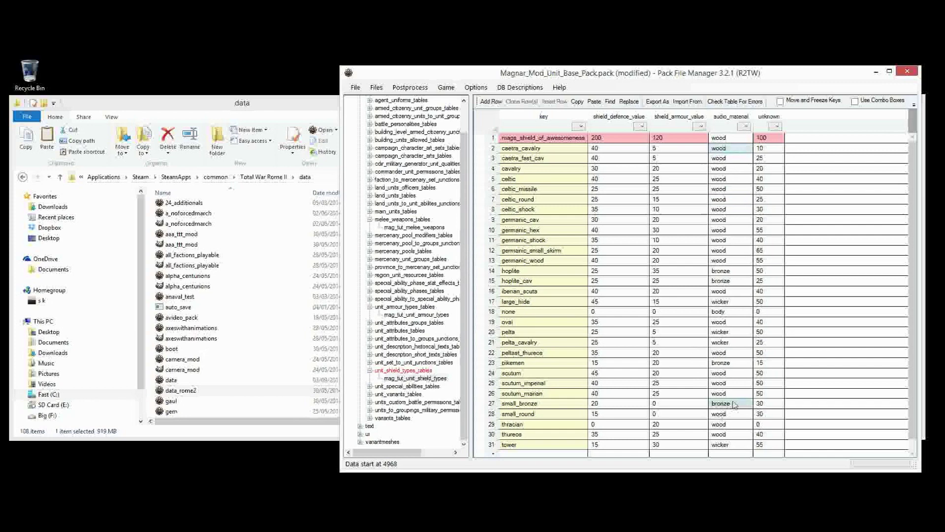
{"action": "left_click", "coordinate": [735, 139]}
{"action": "type", "text": "bronze"}
{"action": "left_click", "coordinate": [730, 169]}
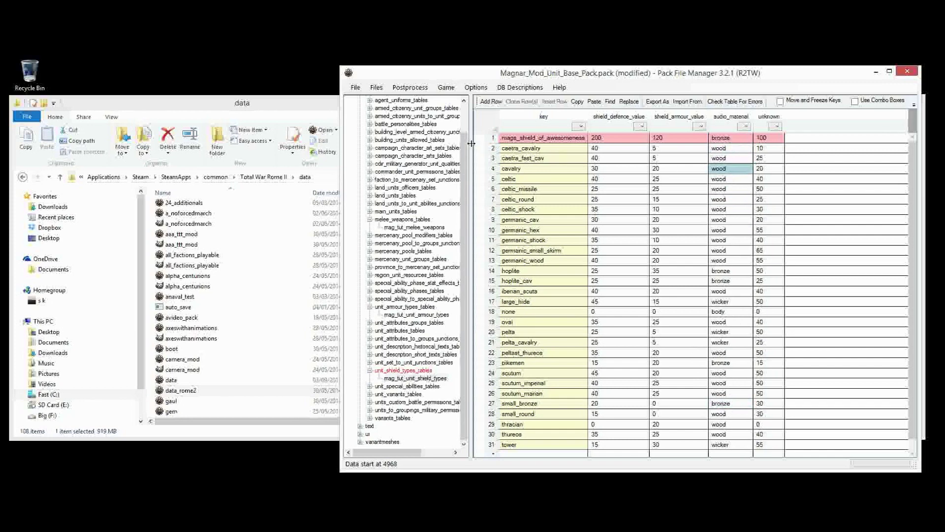
Delete every row below mags_shield_of_awesomeness from the shield types table
{"action": "left_click", "coordinate": [492, 147]}
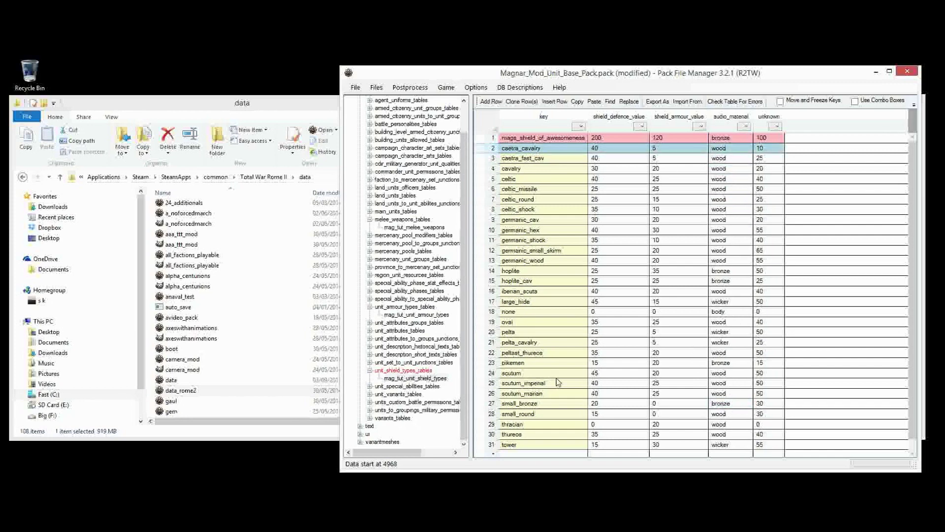
{"action": "key", "text": "ctrl+shift+End"}
{"action": "key", "text": "Delete"}
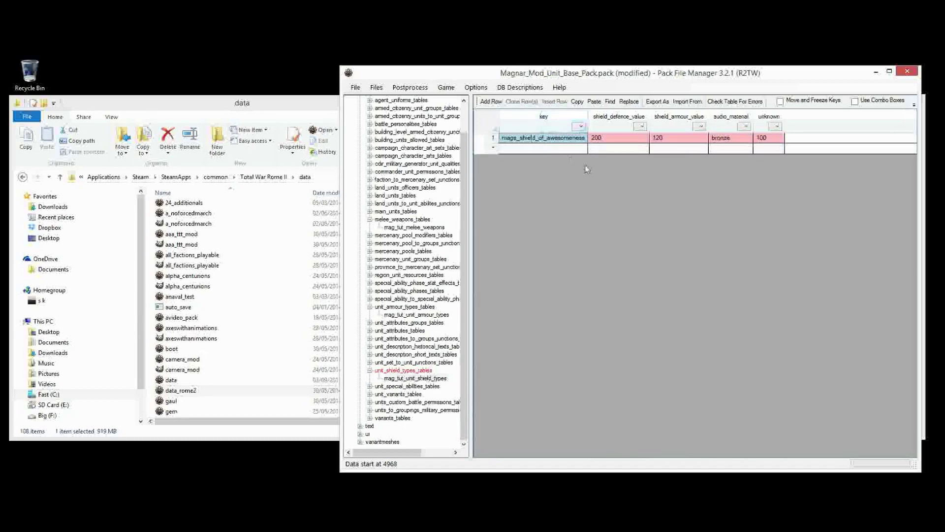
Save the mod pack and copy the mags_shield_of_awesomeness key from the mag_tut_unit_shield_types table
{"action": "left_click", "coordinate": [379, 283]}
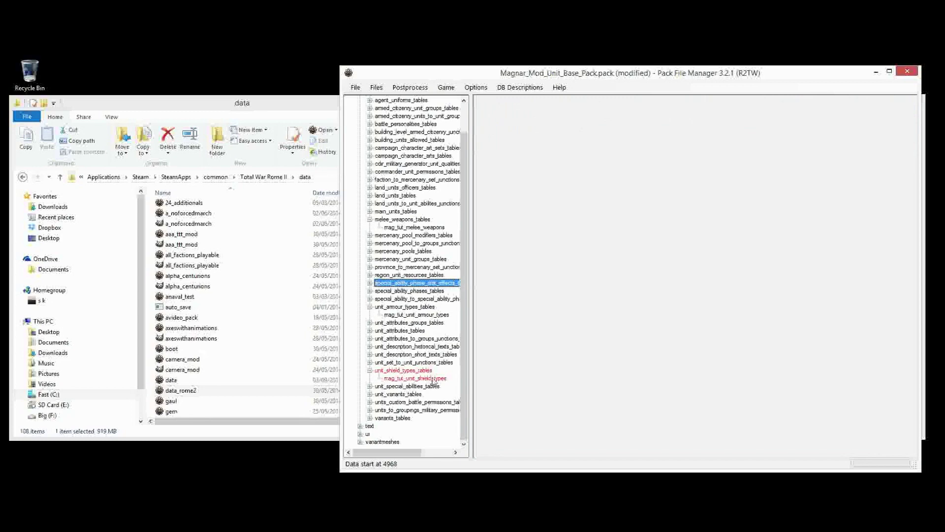
{"action": "key", "text": "ctrl+s"}
{"action": "left_click", "coordinate": [415, 410]}
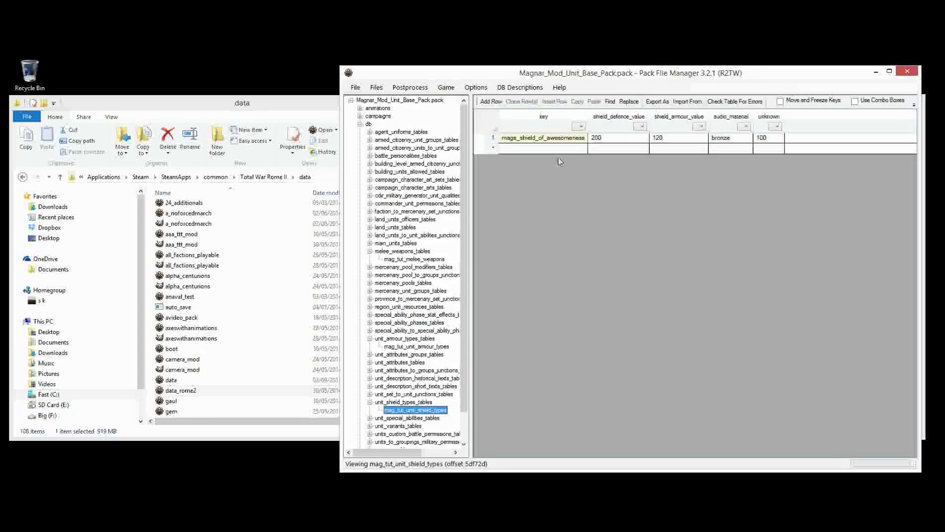
{"action": "left_click", "coordinate": [547, 141]}
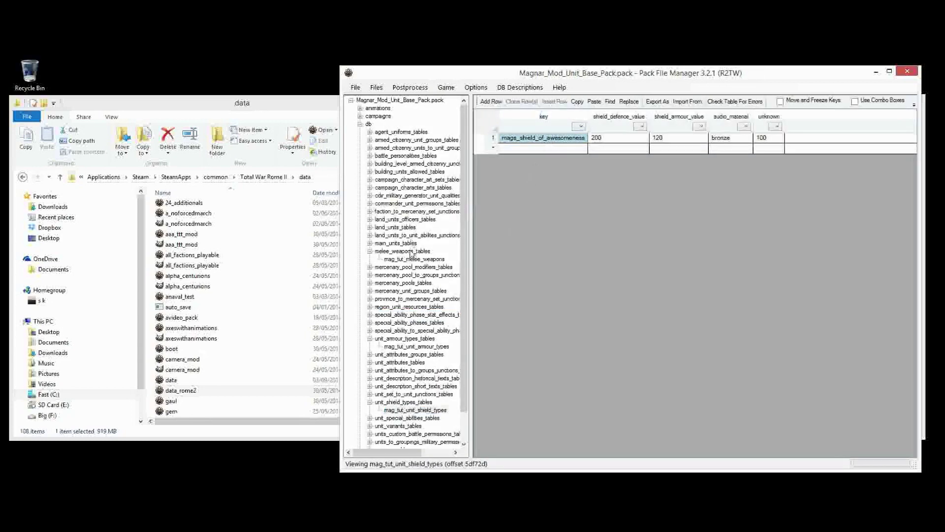
Set the shield of the Gre_Slingers_Mag_Tut unit in mag_tut_land_units to mags_shield_of_awesomeness
{"action": "left_click", "coordinate": [370, 227]}
{"action": "left_click", "coordinate": [408, 235]}
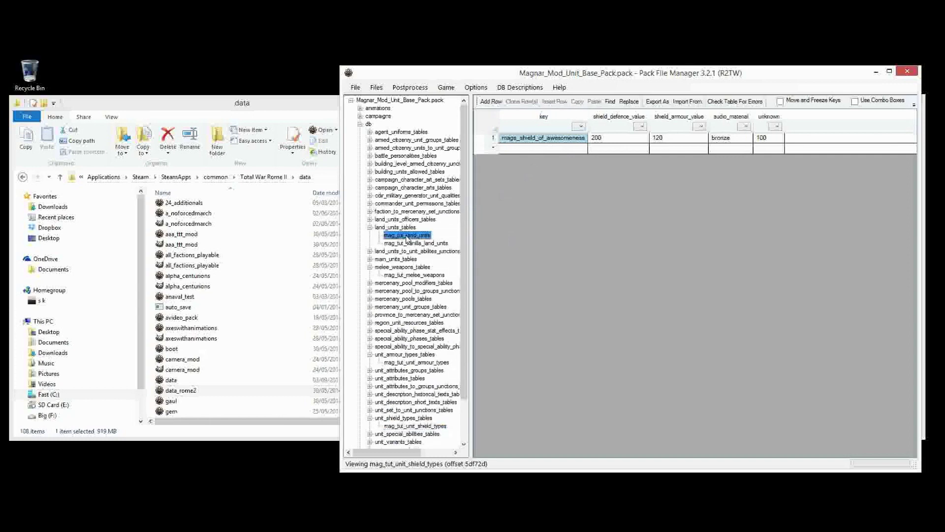
{"action": "left_click_drag", "start_coordinate": [549, 452], "coordinate": [619, 466]}
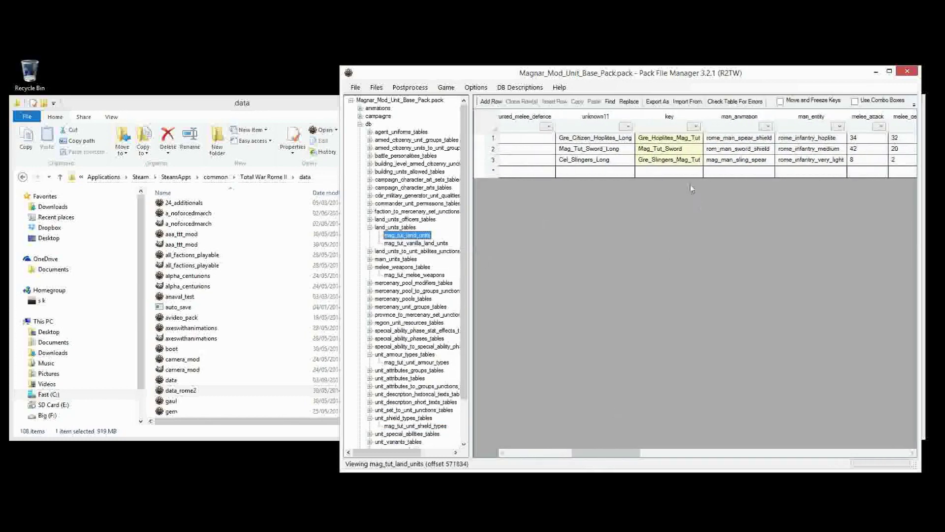
{"action": "left_click", "coordinate": [659, 148]}
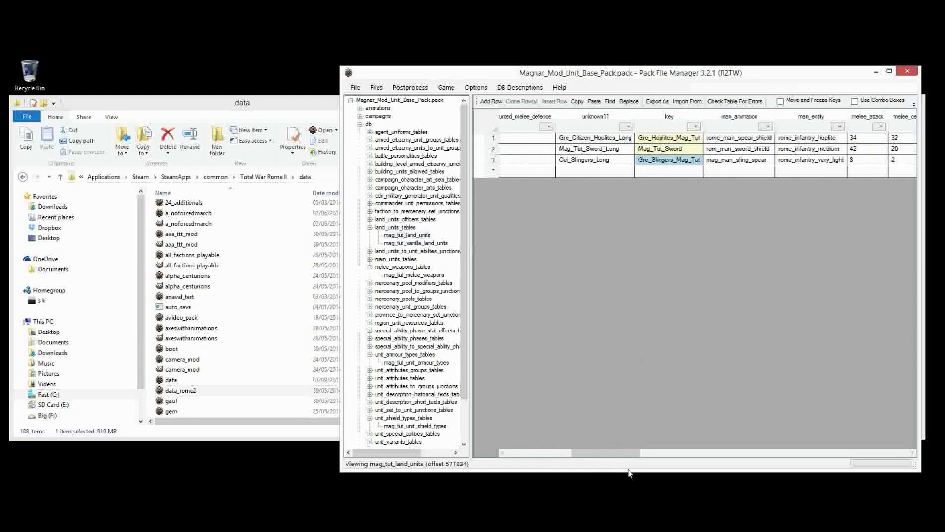
{"action": "left_click_drag", "start_coordinate": [636, 467], "coordinate": [702, 453]}
{"action": "left_click", "coordinate": [758, 163]}
{"action": "type", "text": "mags_shield_of_awesomeness"}
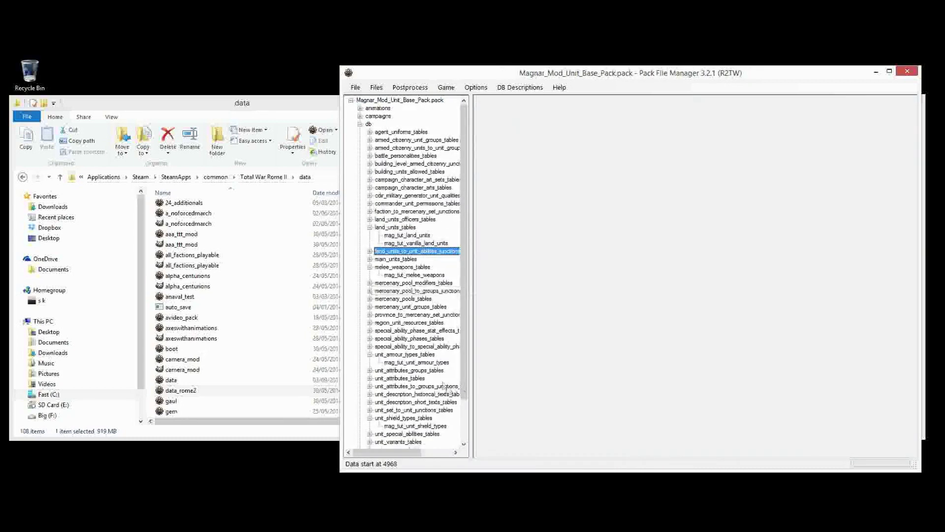
Open mag_tut_unit_armour_types and examine its keys, missile weakness and bonus, audio material and armour value columns
{"action": "left_click", "coordinate": [432, 362]}
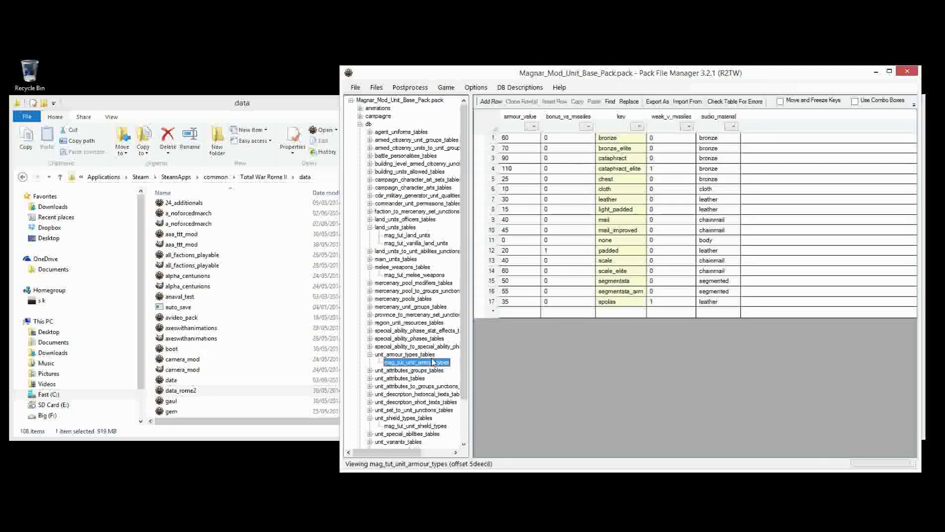
{"action": "left_click", "coordinate": [600, 171]}
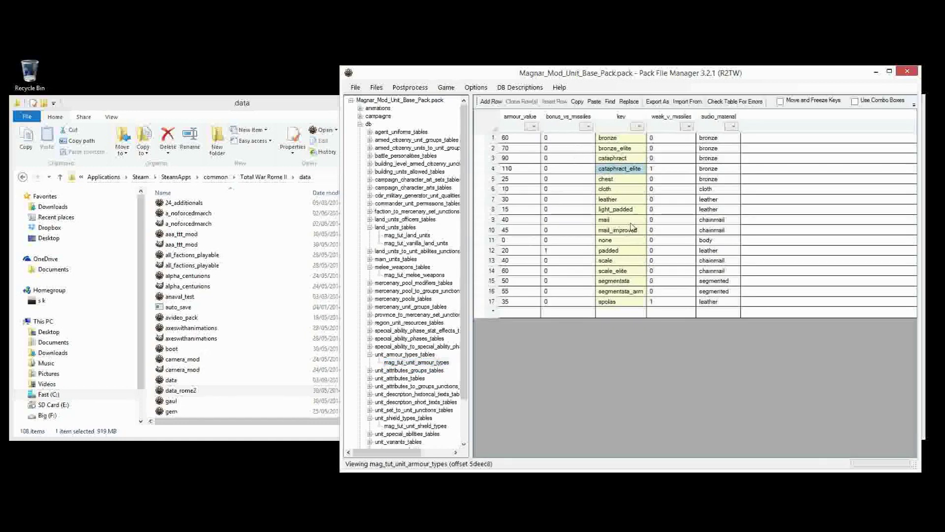
{"action": "left_click", "coordinate": [614, 302]}
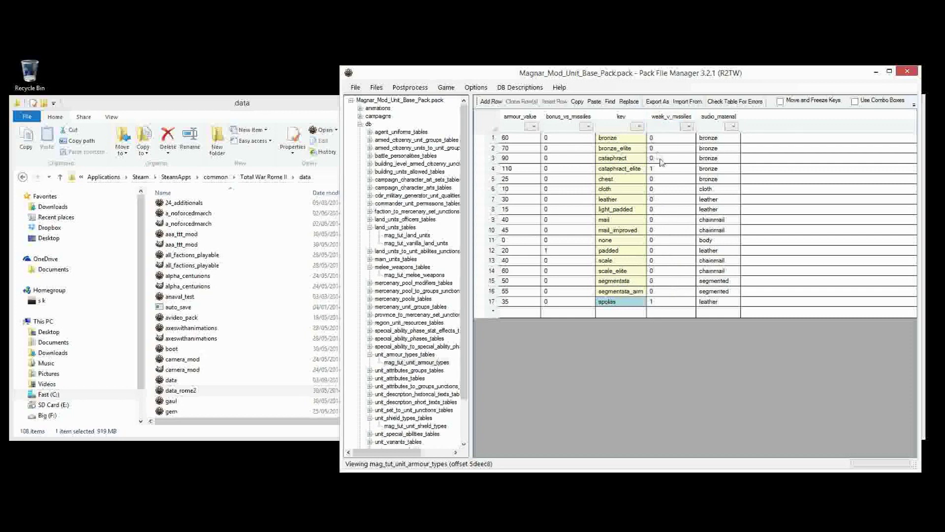
{"action": "left_click_drag", "start_coordinate": [673, 141], "coordinate": [672, 302]}
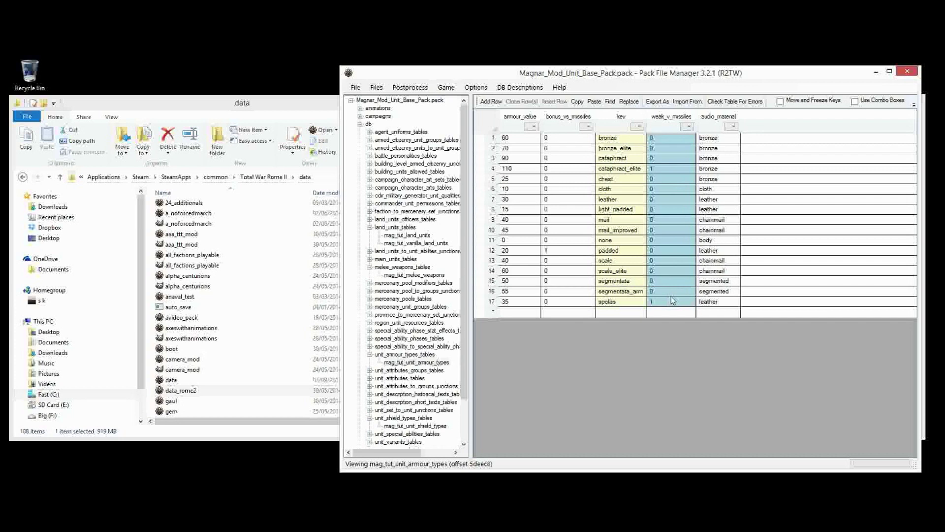
{"action": "left_click", "coordinate": [660, 169]}
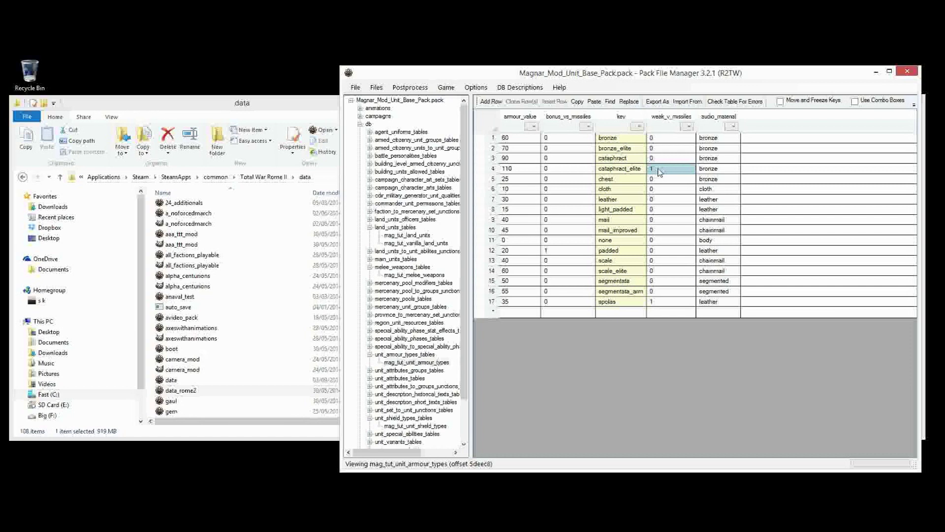
{"action": "left_click_drag", "start_coordinate": [665, 143], "coordinate": [670, 304]}
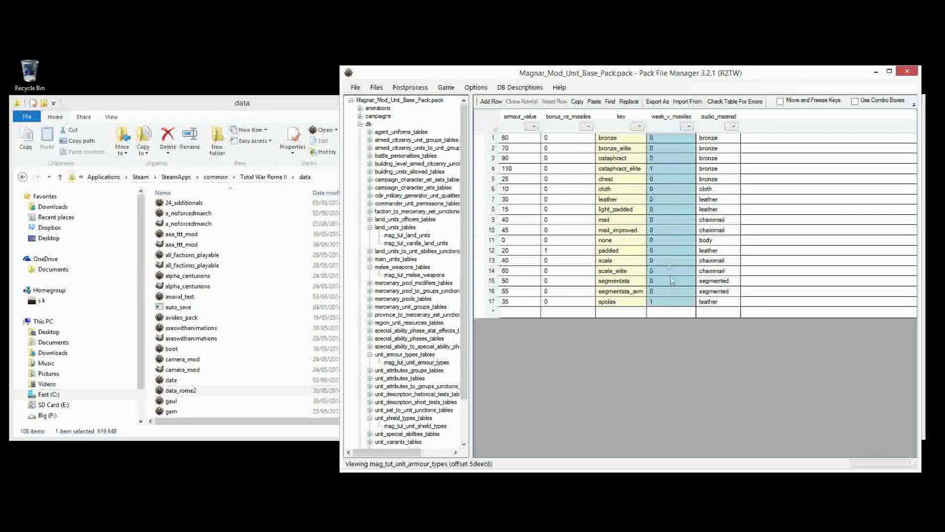
{"action": "left_click", "coordinate": [690, 252]}
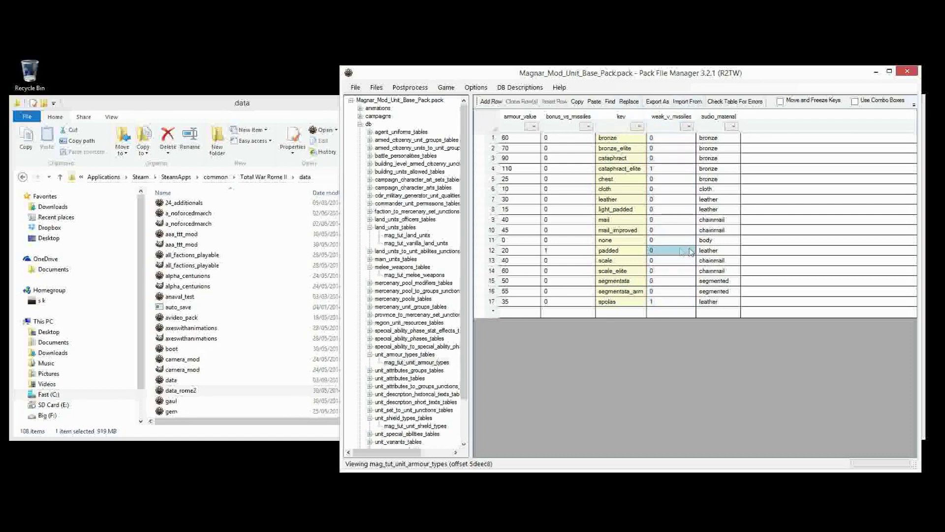
{"action": "left_click_drag", "start_coordinate": [565, 139], "coordinate": [575, 311]}
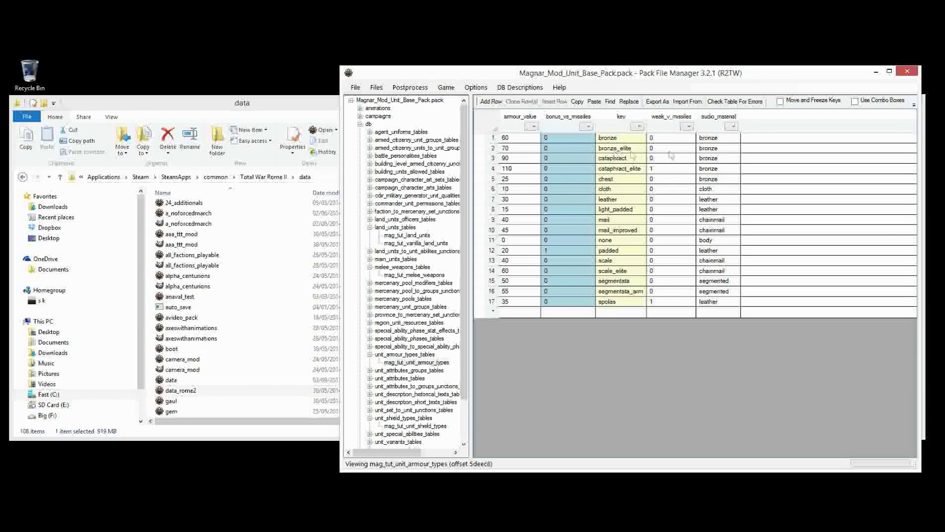
{"action": "left_click_drag", "start_coordinate": [716, 147], "coordinate": [719, 235]}
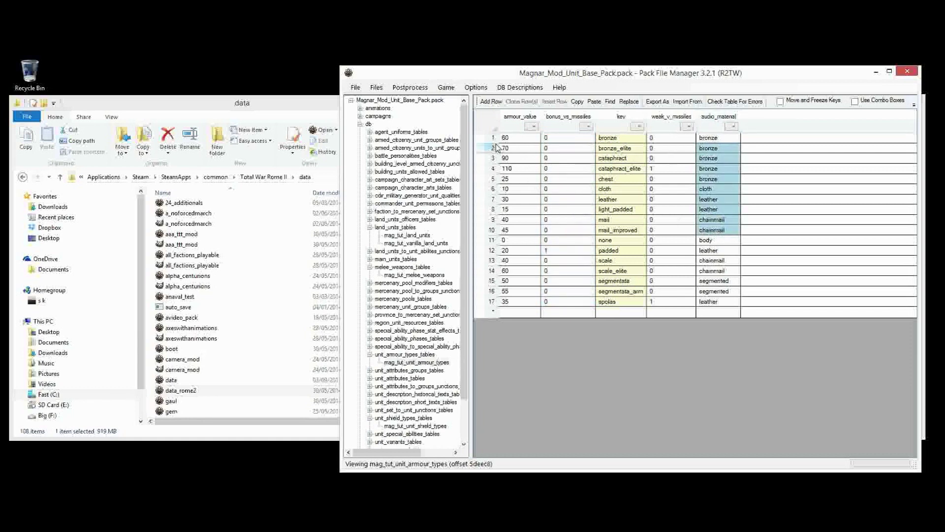
{"action": "left_click_drag", "start_coordinate": [520, 138], "coordinate": [525, 305]}
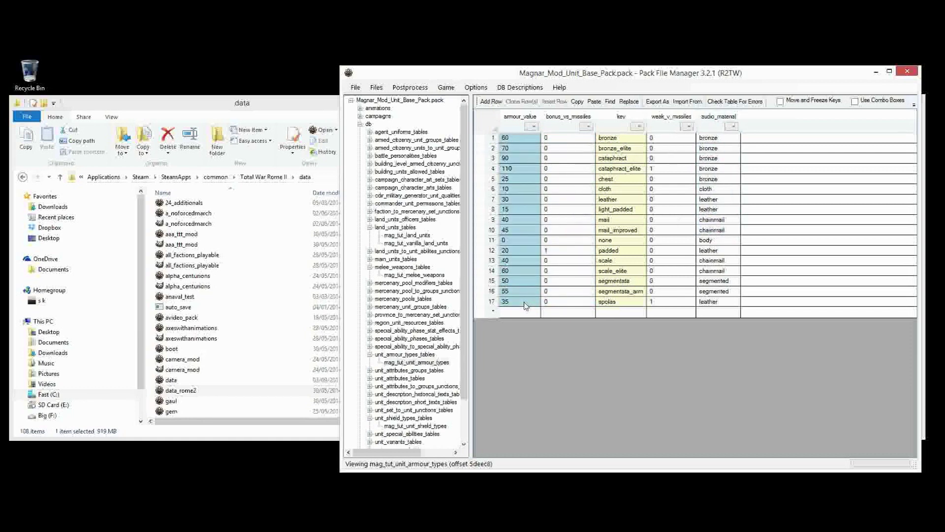
{"action": "left_click", "coordinate": [634, 231]}
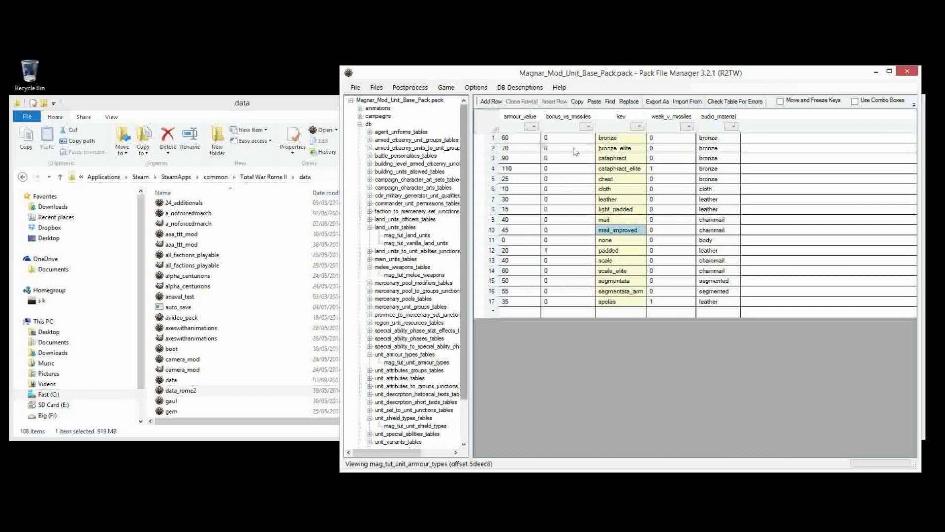
Rename the bronze key in the first row of the armour types table to mags_armour_of_overpoweredness
{"action": "left_click", "coordinate": [622, 148]}
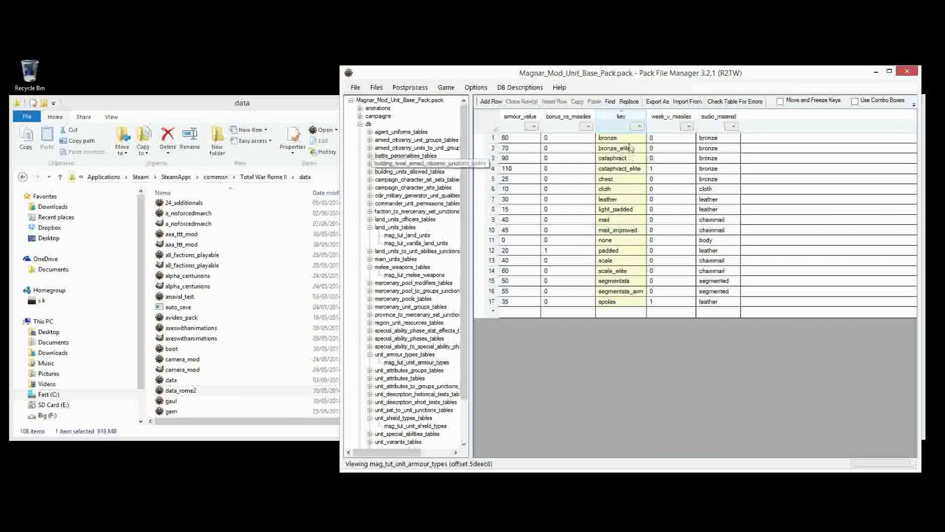
{"action": "left_click", "coordinate": [629, 140]}
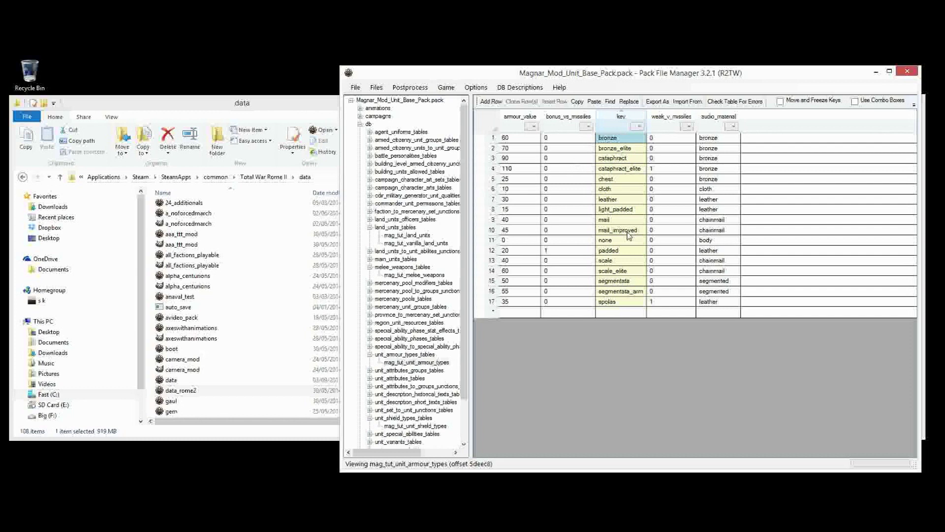
{"action": "type", "text": "mags_armour_of_d"}
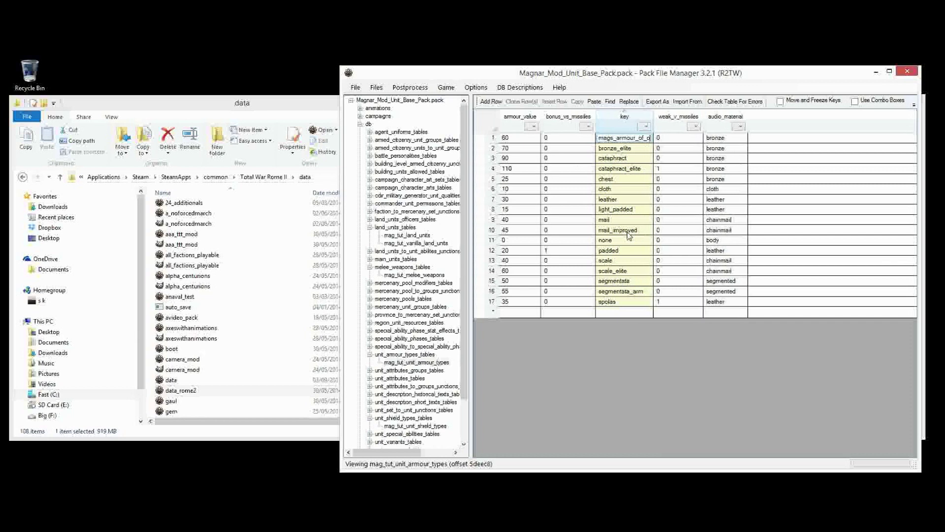
{"action": "key", "text": "BackSpace"}
{"action": "type", "text": "overpowered"}
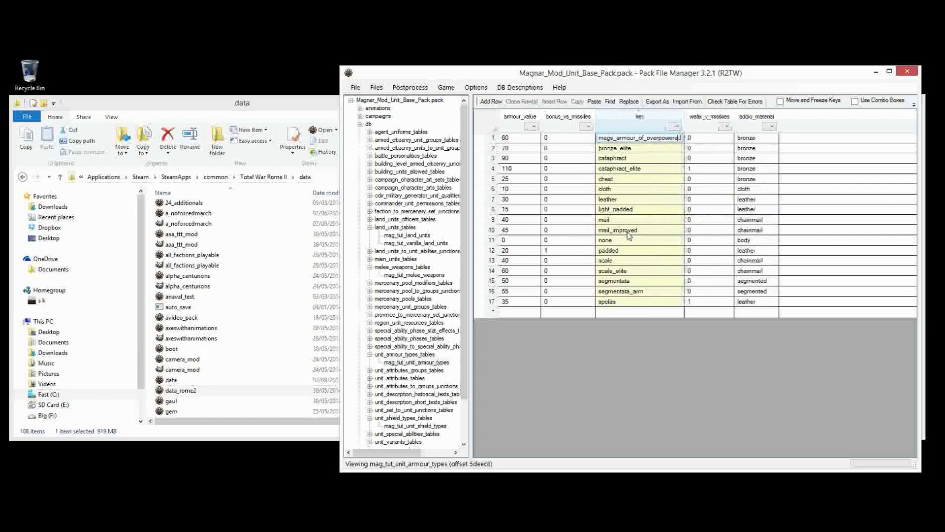
{"action": "type", "text": "ness"}
{"action": "key", "text": "Return"}
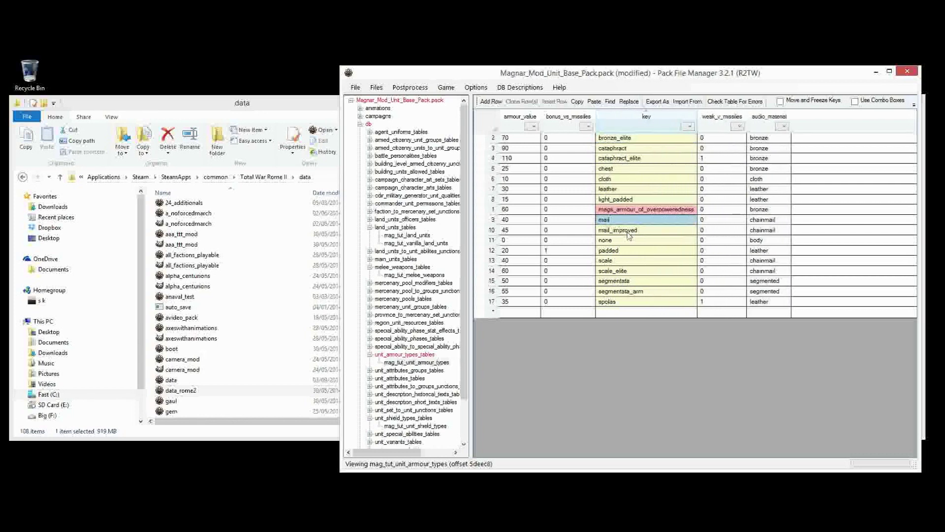
Set the armour value of the mags_armour_of_overpoweredness row to 150
{"action": "left_click", "coordinate": [482, 129]}
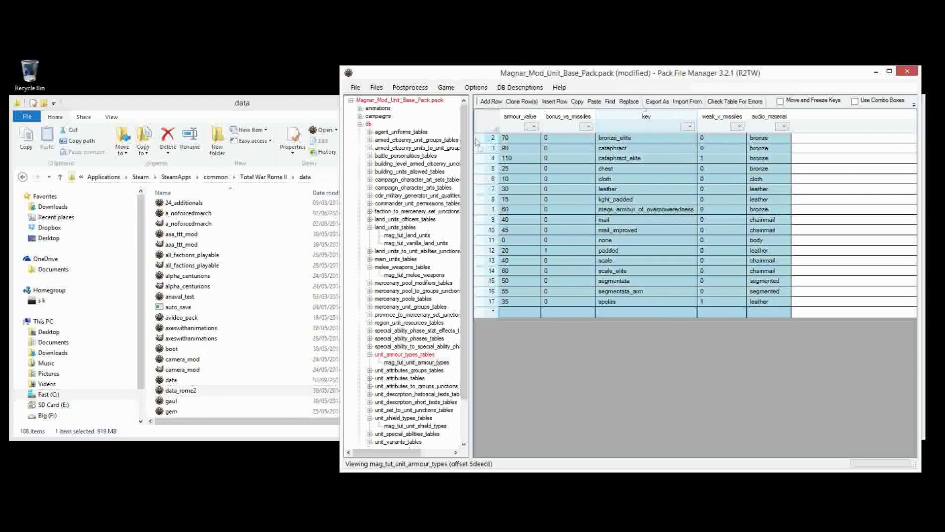
{"action": "left_click", "coordinate": [522, 198]}
{"action": "left_click", "coordinate": [530, 210]}
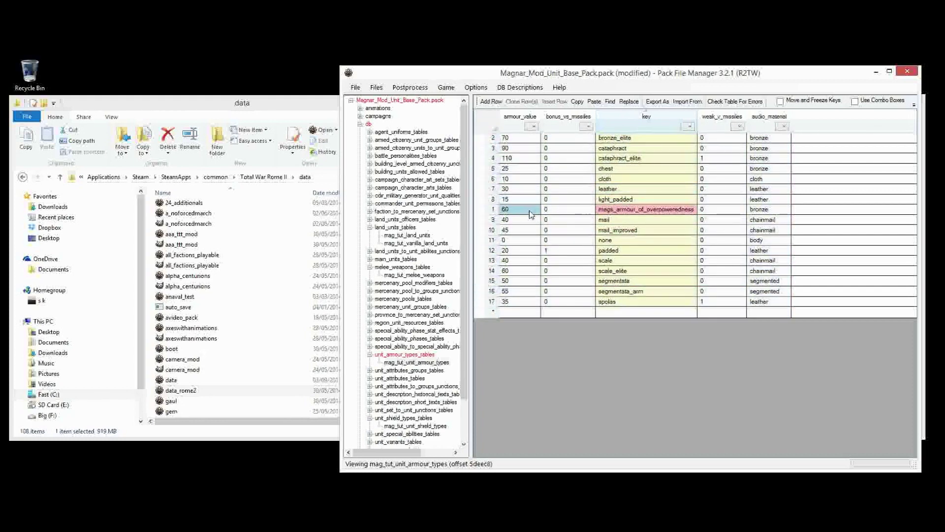
{"action": "type", "text": "150"}
{"action": "key", "text": "Return"}
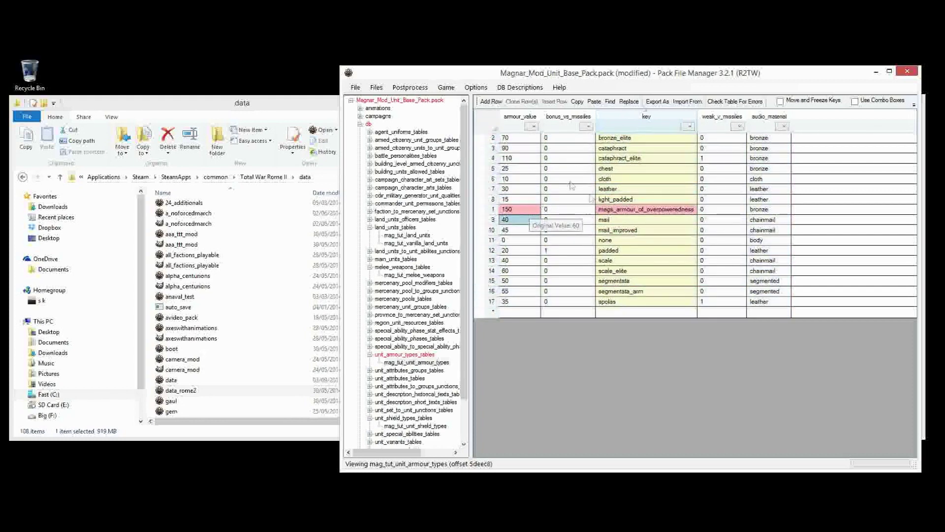
Set the audio material of the mags_armour_of_overpoweredness row to cloth, after checking the materials used by other rows
{"action": "left_click", "coordinate": [584, 210]}
{"action": "left_click", "coordinate": [719, 210]}
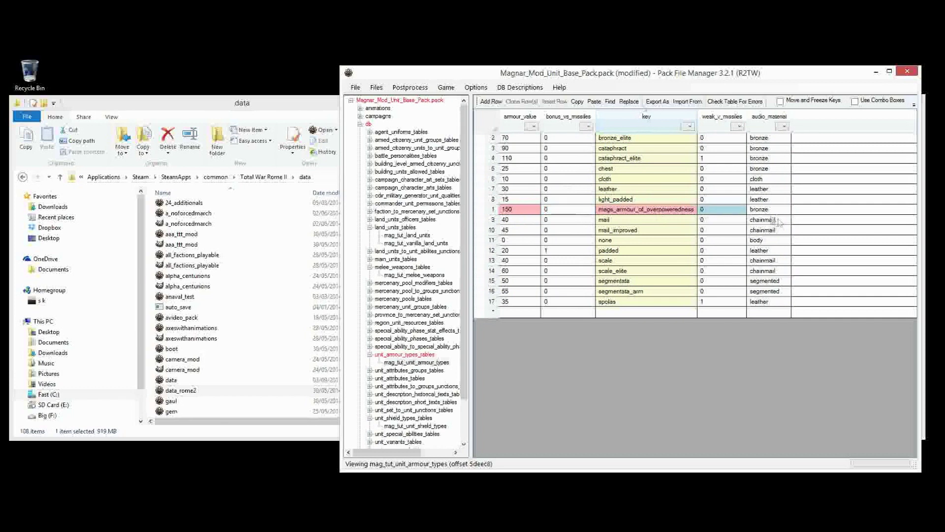
{"action": "left_click", "coordinate": [765, 211]}
{"action": "left_click", "coordinate": [770, 291]}
{"action": "left_click", "coordinate": [767, 314]}
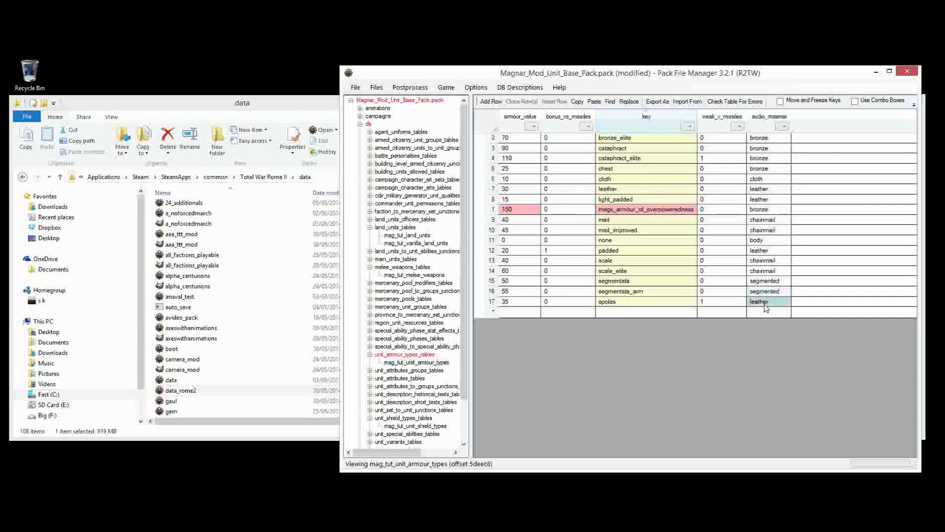
{"action": "left_click", "coordinate": [768, 301]}
{"action": "left_click", "coordinate": [775, 179]}
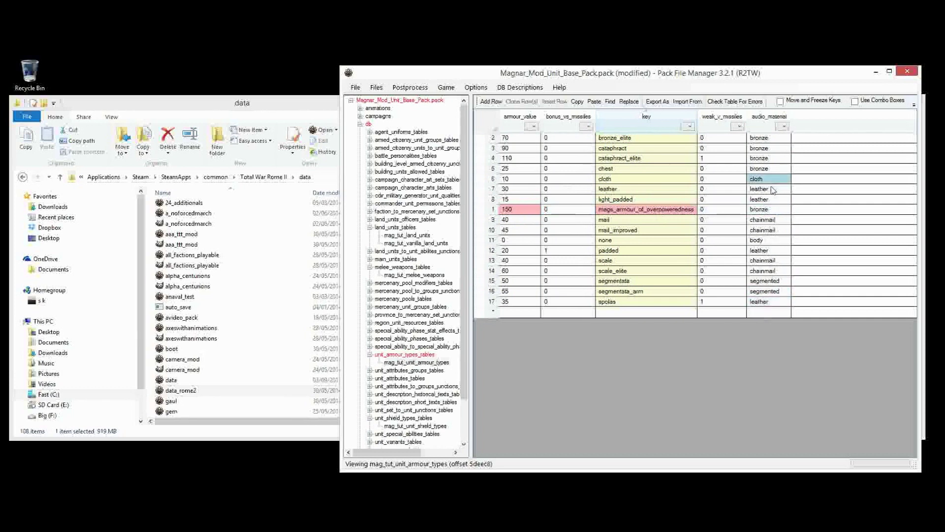
{"action": "left_click", "coordinate": [763, 209]}
{"action": "type", "text": "cloth"}
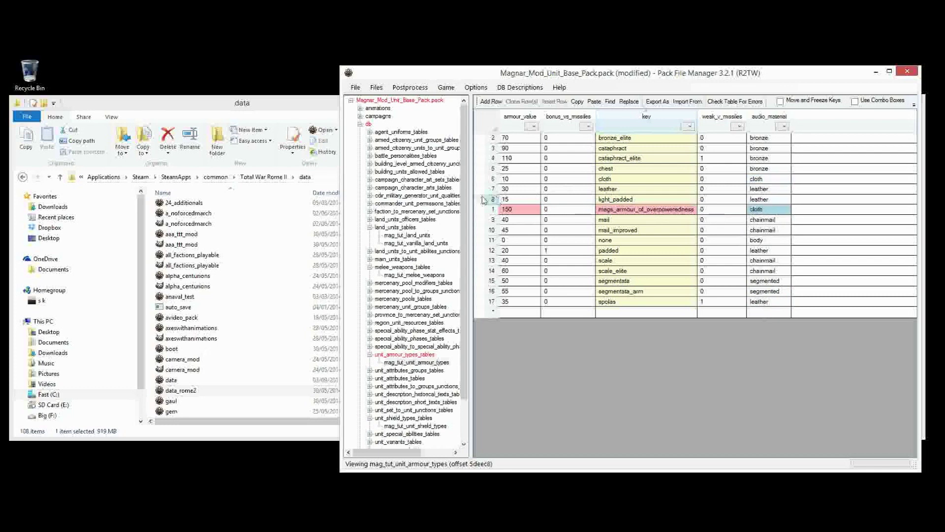
Delete every row above and below mags_armour_of_overpoweredness from the armour types table
{"action": "left_click_drag", "start_coordinate": [487, 200], "coordinate": [467, 75]}
{"action": "key", "text": "Delete"}
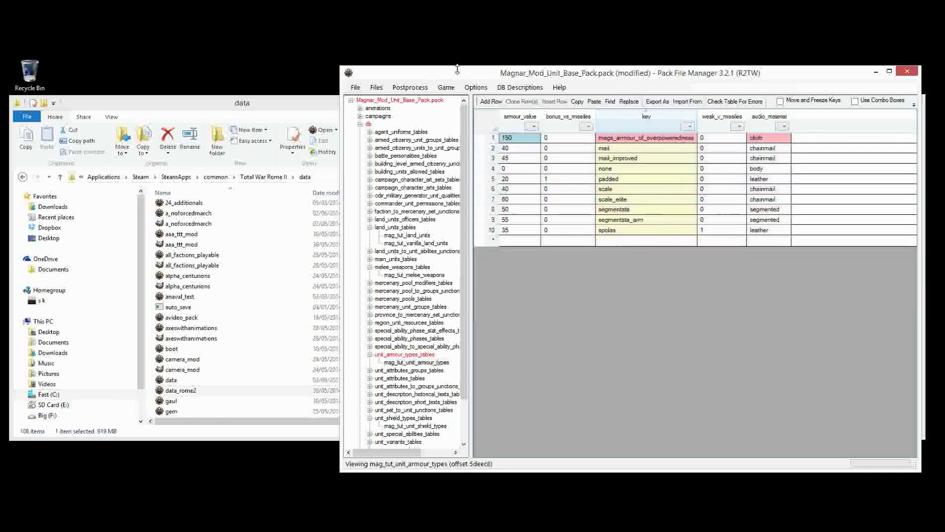
{"action": "left_click_drag", "start_coordinate": [492, 148], "coordinate": [493, 230]}
{"action": "key", "text": "Delete"}
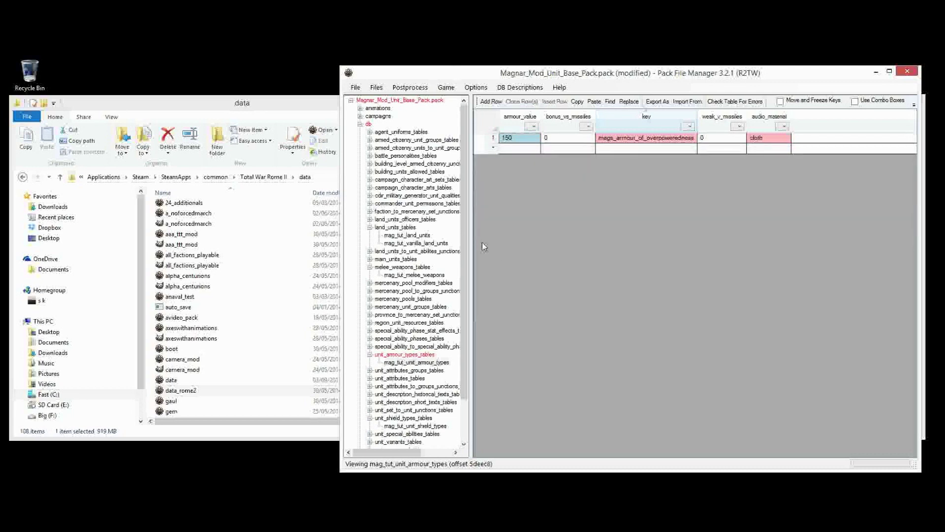
Copy the mags_armour_of_overpoweredness key and set it as the armour of the slingers unit in mag_tut_land_units
{"action": "left_click", "coordinate": [652, 140]}
{"action": "left_click", "coordinate": [405, 235]}
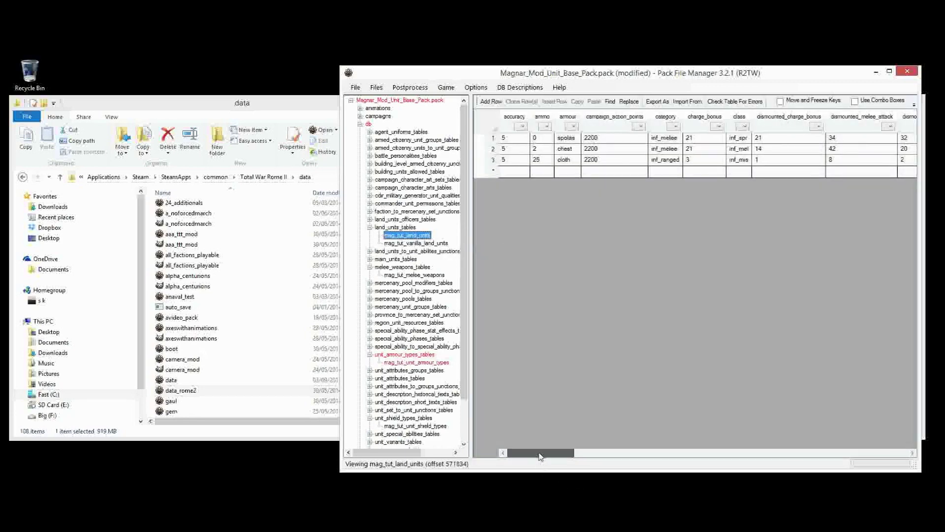
{"action": "left_click_drag", "start_coordinate": [538, 451], "coordinate": [507, 455]}
{"action": "left_click", "coordinate": [563, 160]}
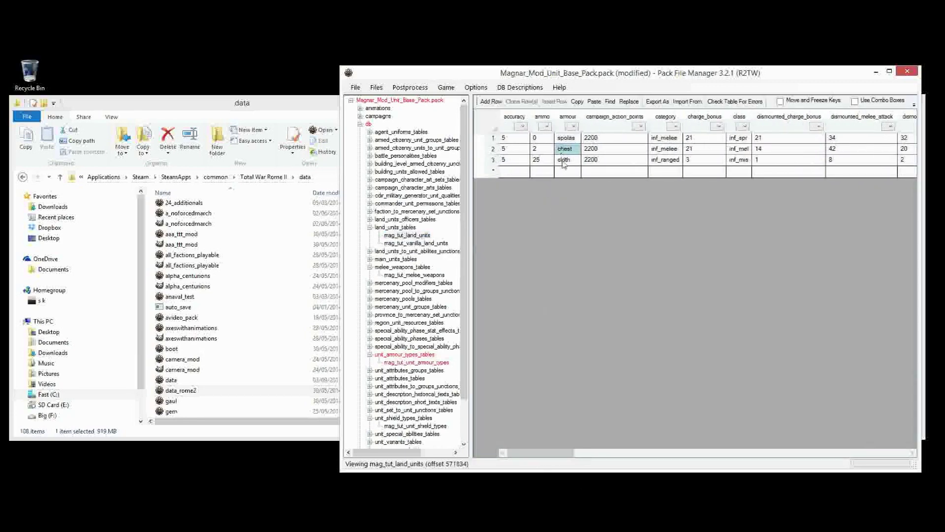
{"action": "type", "text": "mags_armour_of_overpoweredness"}
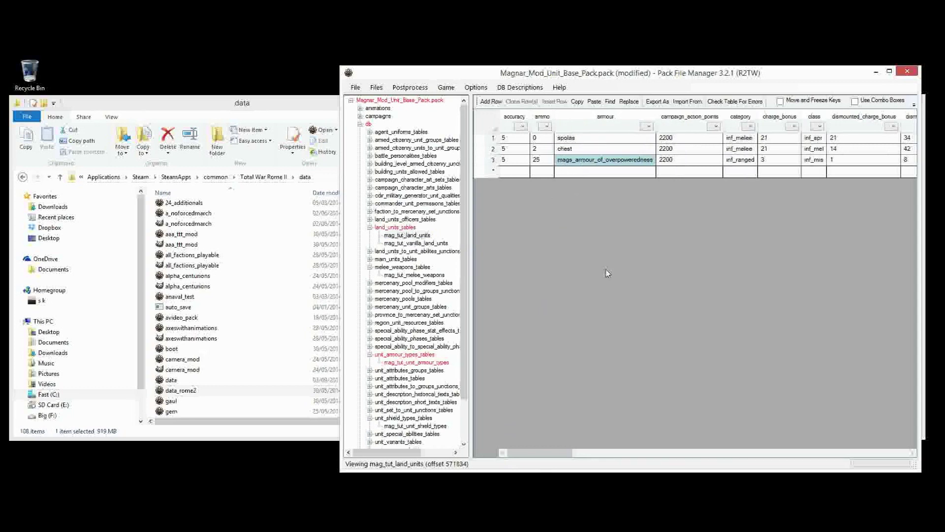
Save the mod pack, and open the mag_tut_melee_weapons table with the window widened to show more columns
{"action": "left_click", "coordinate": [387, 259]}
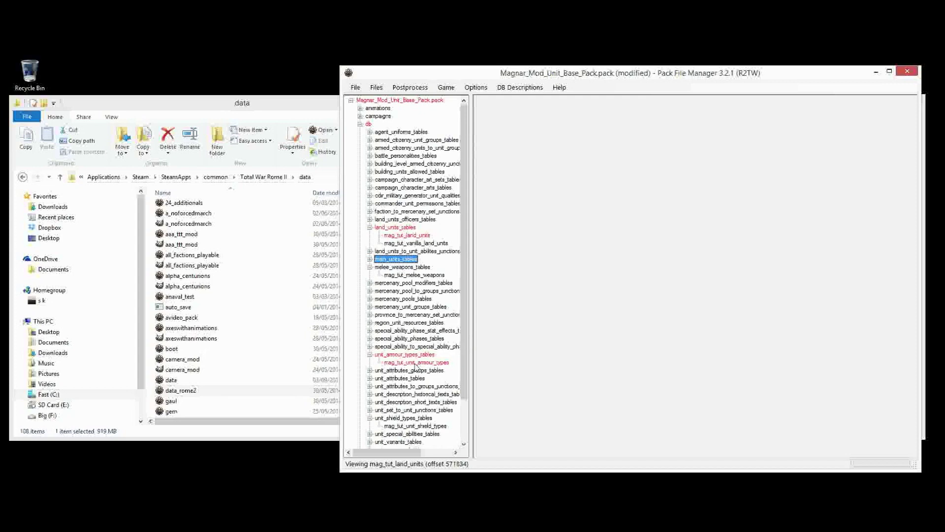
{"action": "key", "text": "ctrl+s"}
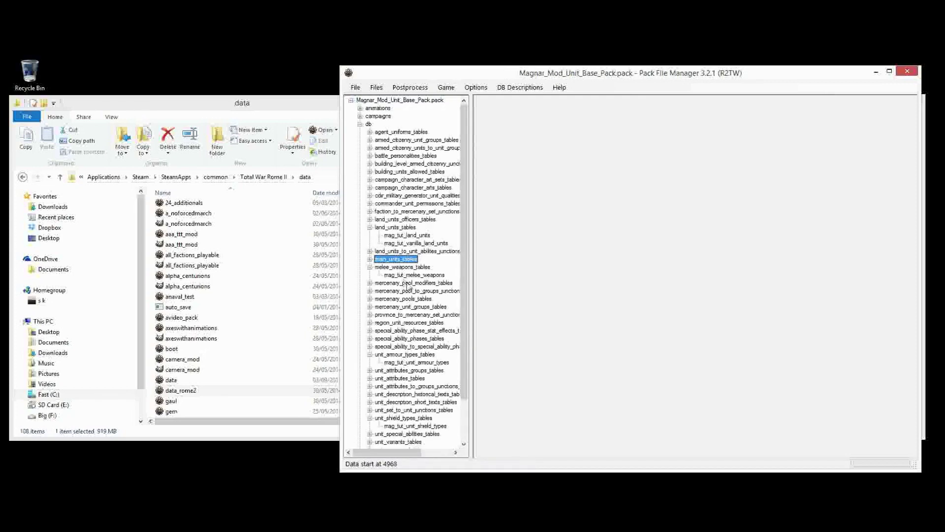
{"action": "left_click", "coordinate": [414, 275]}
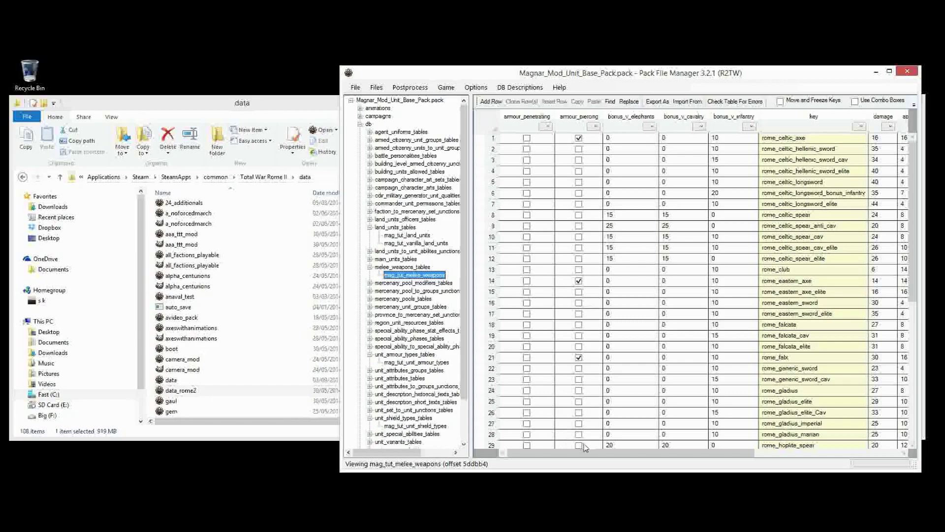
{"action": "left_click_drag", "start_coordinate": [573, 453], "coordinate": [639, 449]}
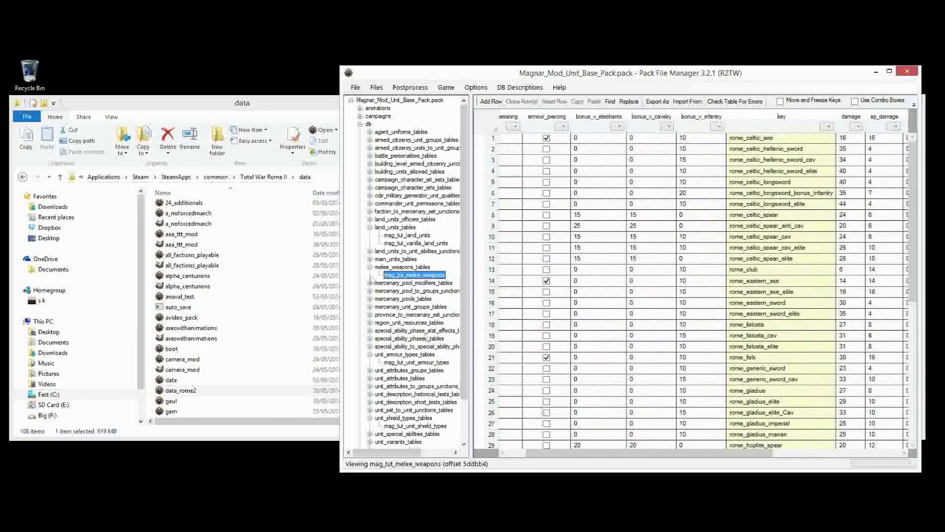
{"action": "left_click_drag", "start_coordinate": [340, 229], "coordinate": [21, 226]}
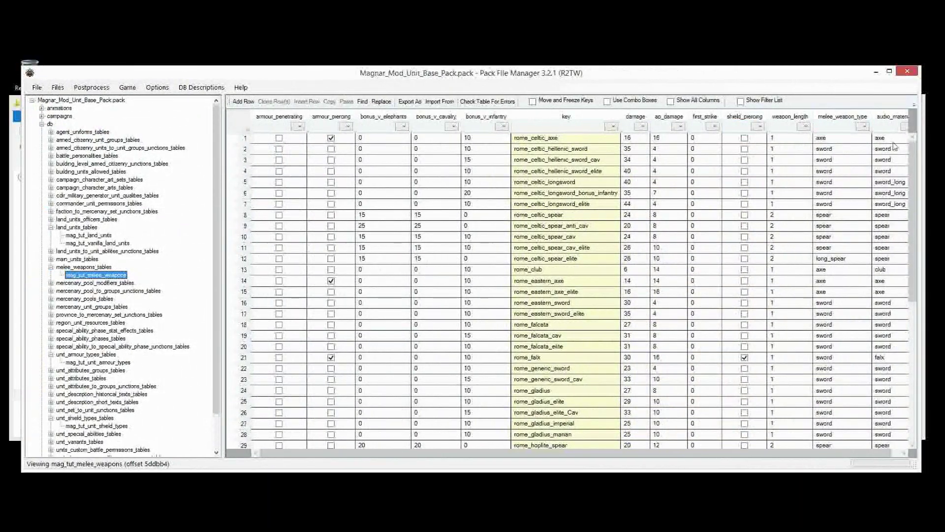
Set the audio material of the rome_celtic_axe row to sword by copying the value from a sword row
{"action": "left_click_drag", "start_coordinate": [886, 148], "coordinate": [897, 72]}
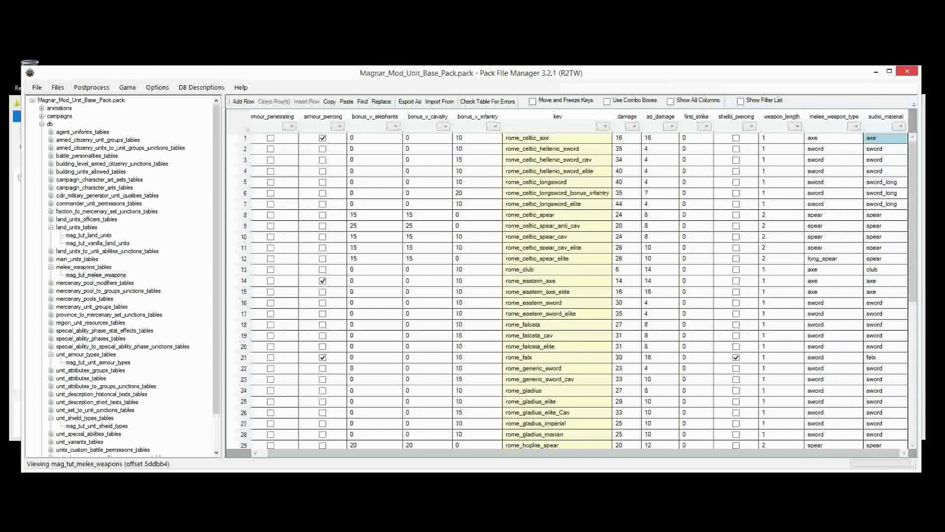
{"action": "left_click", "coordinate": [883, 204]}
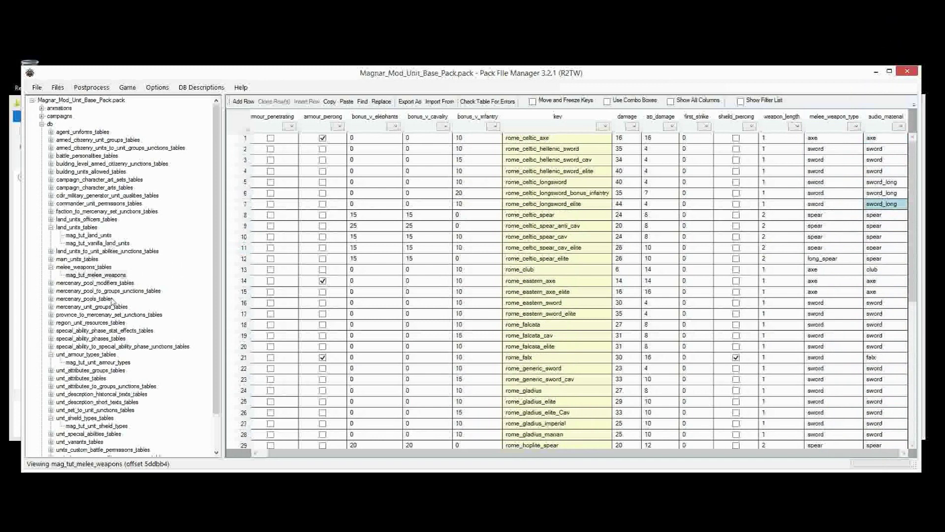
{"action": "left_click", "coordinate": [875, 150]}
{"action": "key", "text": "ctrl+c"}
{"action": "left_click", "coordinate": [875, 137]}
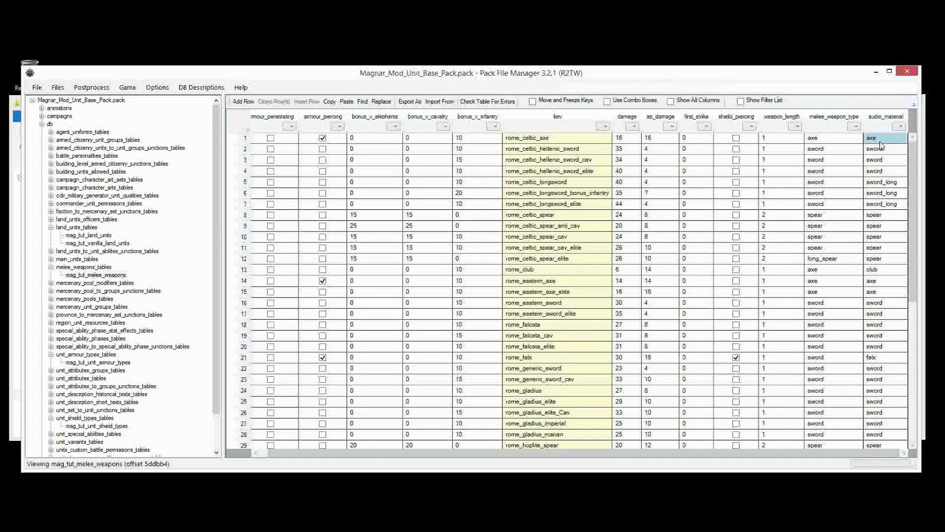
{"action": "key", "text": "ctrl+v"}
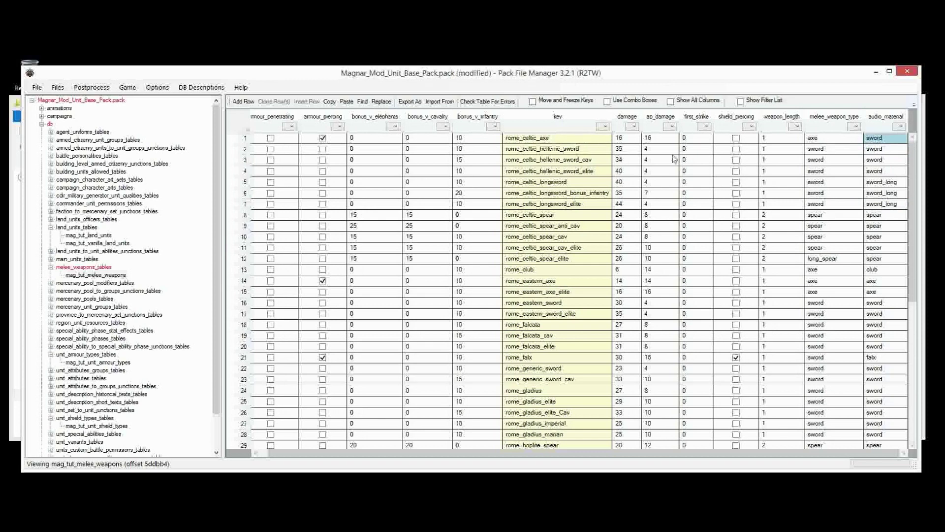
Copy the sword melee weapon type from another row into the rome_celtic_axe row
{"action": "left_click", "coordinate": [812, 163]}
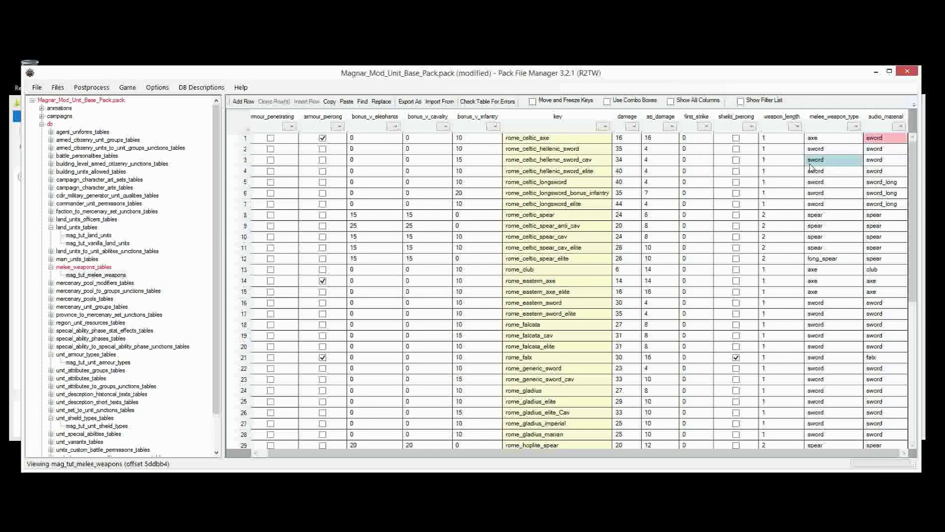
{"action": "key", "text": "ctrl+c"}
{"action": "left_click", "coordinate": [830, 140]}
{"action": "key", "text": "ctrl+v"}
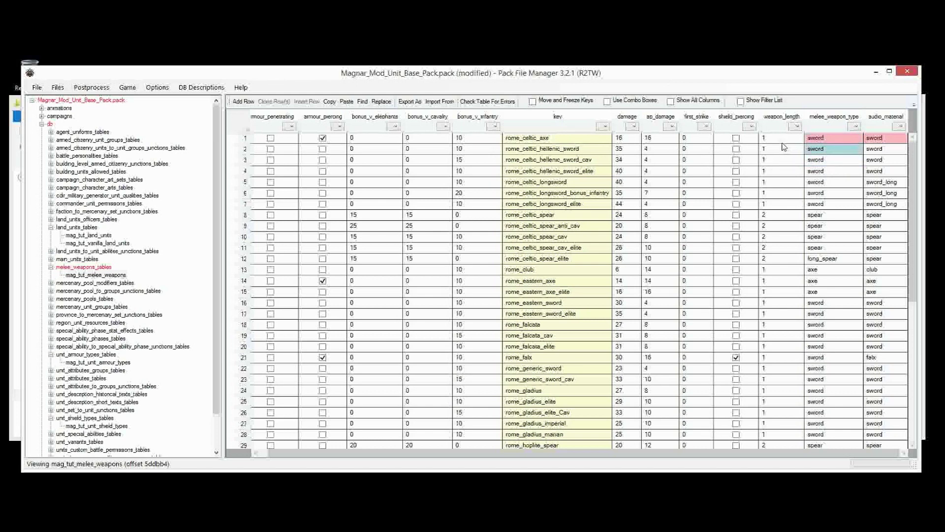
Examine the weapon length, shield piercing, armour piercing and armour penetrating columns, and the bonuses against elephants, cavalry and infantry
{"action": "key", "text": "Left"}
{"action": "left_click_drag", "start_coordinate": [783, 150], "coordinate": [798, 357]}
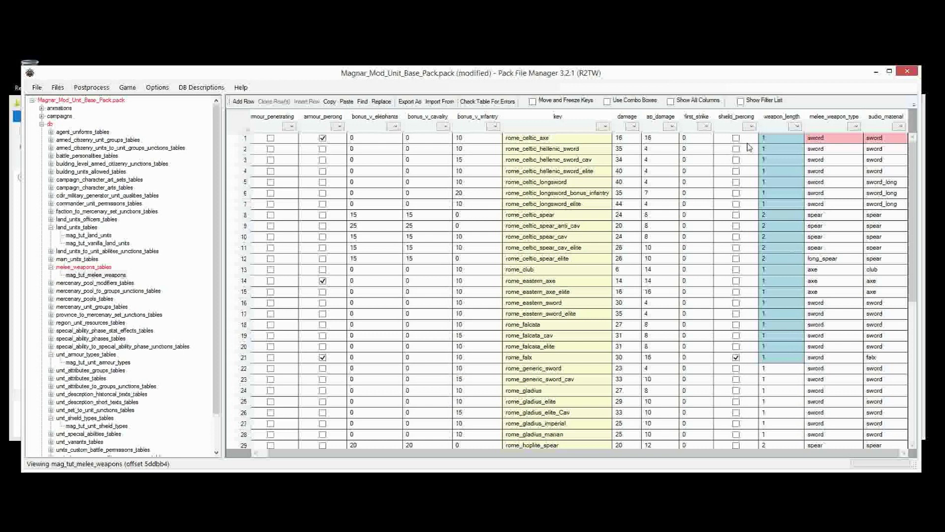
{"action": "left_click_drag", "start_coordinate": [747, 140], "coordinate": [755, 217]}
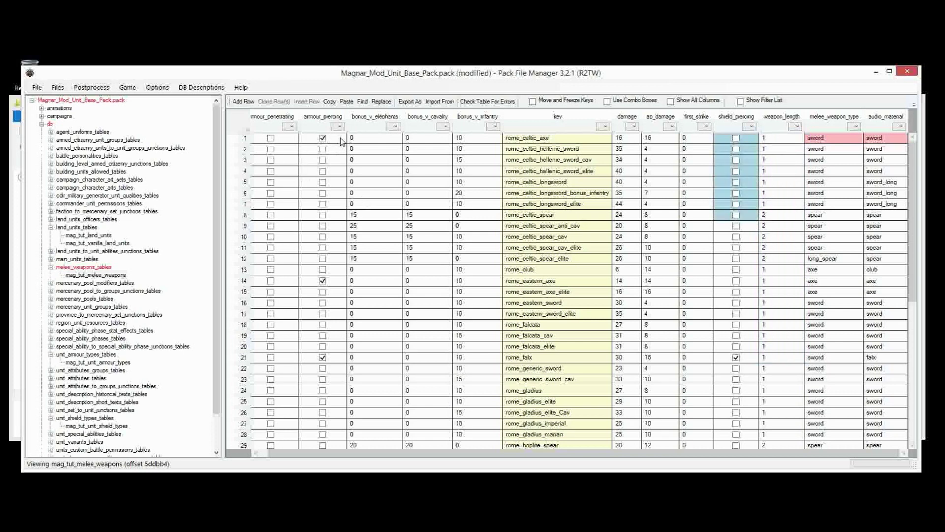
{"action": "left_click_drag", "start_coordinate": [340, 141], "coordinate": [170, 207]}
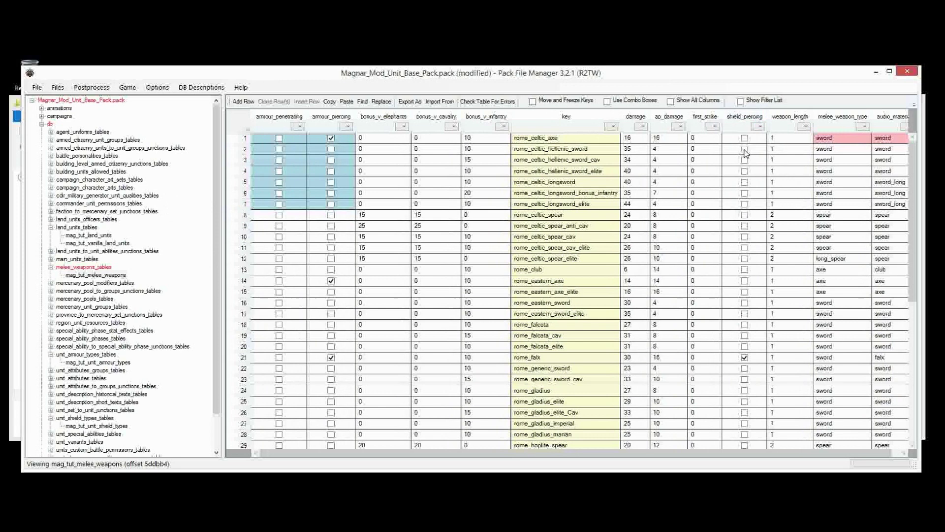
{"action": "left_click_drag", "start_coordinate": [750, 138], "coordinate": [758, 243]}
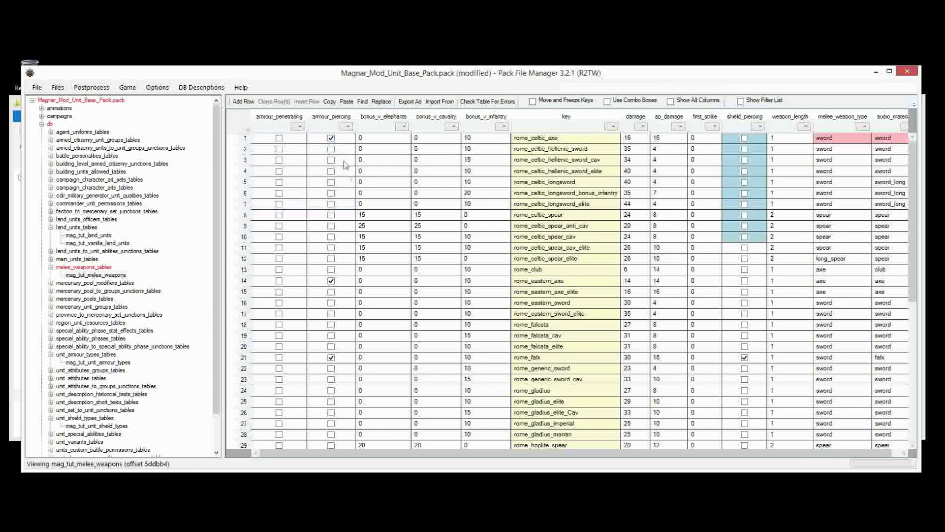
{"action": "left_click_drag", "start_coordinate": [354, 140], "coordinate": [246, 281]}
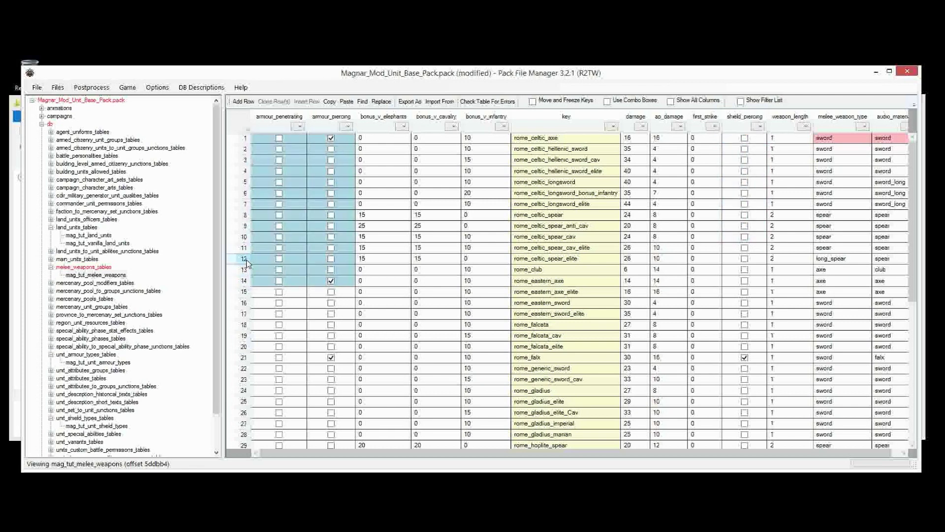
{"action": "left_click_drag", "start_coordinate": [361, 138], "coordinate": [497, 150]}
{"action": "left_click", "coordinate": [466, 171]}
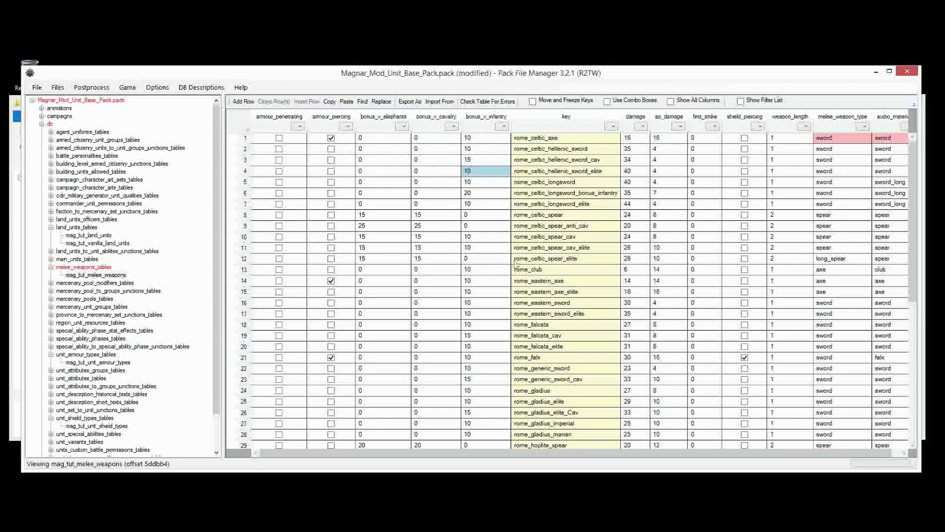
{"action": "left_click_drag", "start_coordinate": [492, 142], "coordinate": [369, 141]}
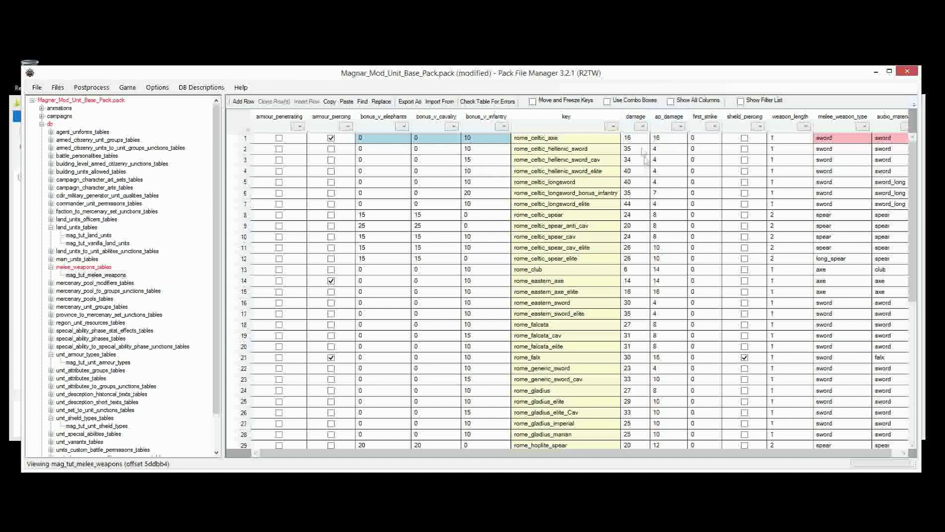
Compare the damage and ap_damage values of the rome_celtic_axe row with those of the club and sword rows
{"action": "left_click_drag", "start_coordinate": [636, 144], "coordinate": [660, 142]}
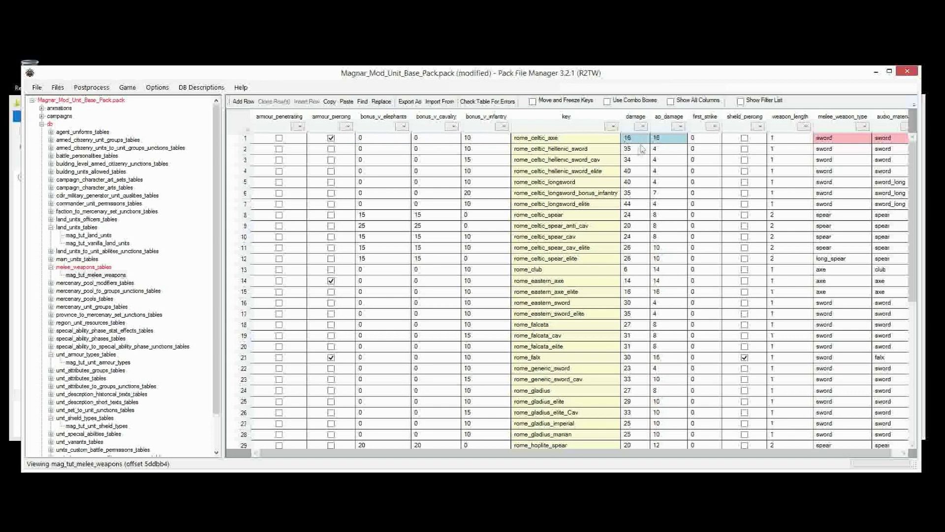
{"action": "left_click", "coordinate": [654, 150]}
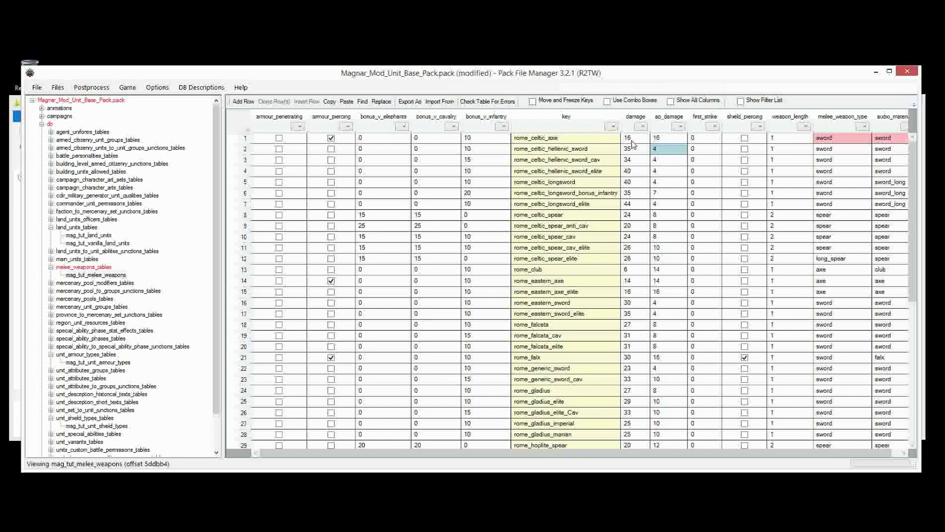
{"action": "left_click_drag", "start_coordinate": [632, 139], "coordinate": [665, 142]}
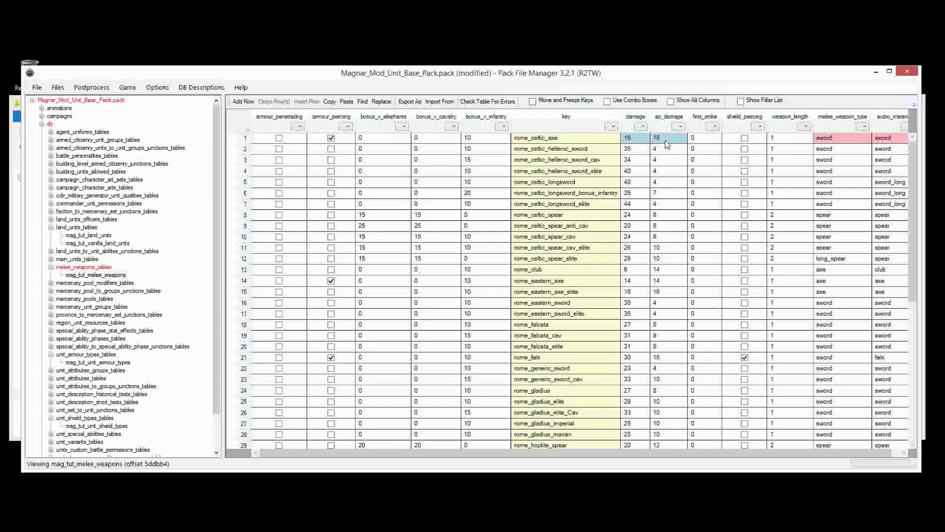
{"action": "left_click", "coordinate": [661, 141]}
{"action": "left_click", "coordinate": [661, 138]}
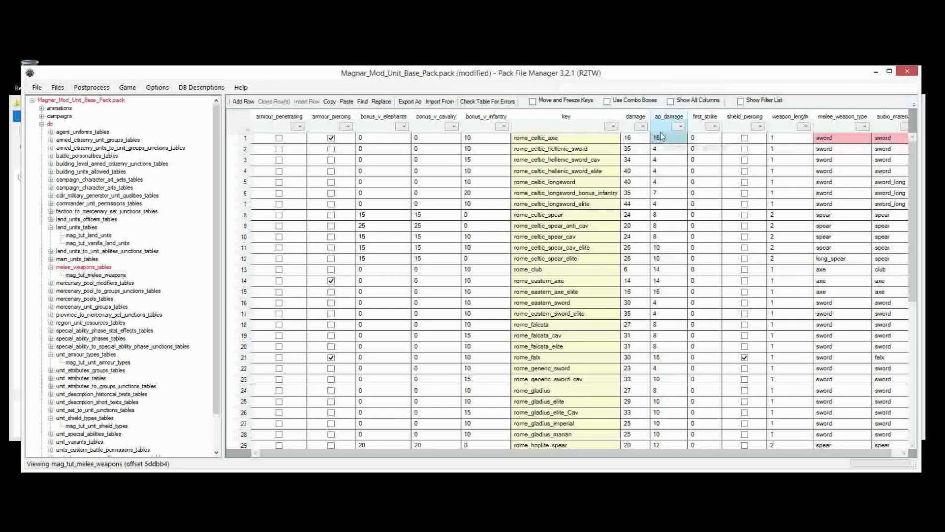
{"action": "left_click_drag", "start_coordinate": [629, 273], "coordinate": [663, 271]}
{"action": "left_click", "coordinate": [630, 272]}
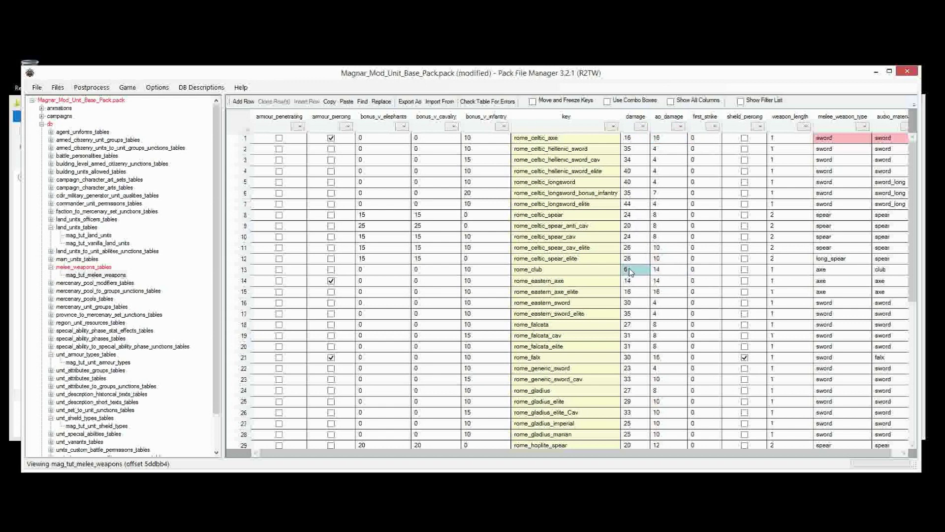
{"action": "left_click", "coordinate": [664, 272]}
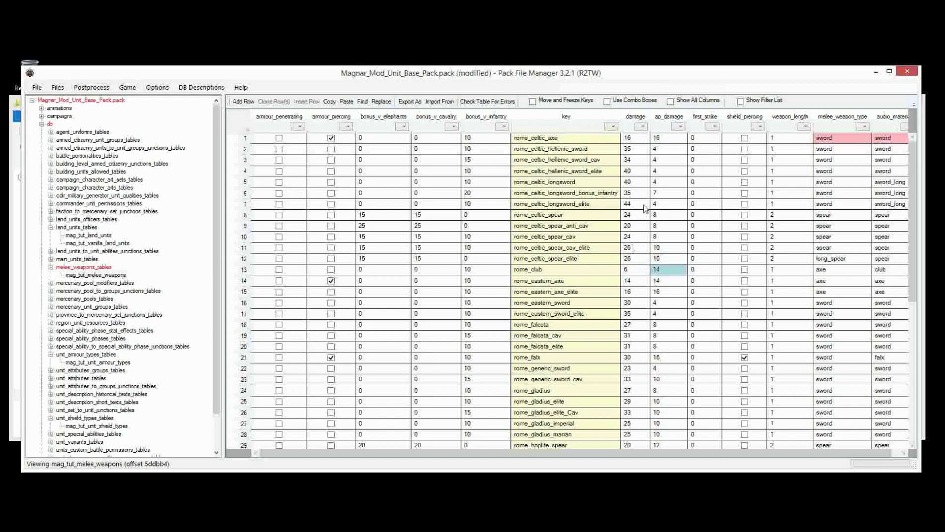
{"action": "left_click", "coordinate": [637, 140]}
{"action": "left_click", "coordinate": [653, 139]}
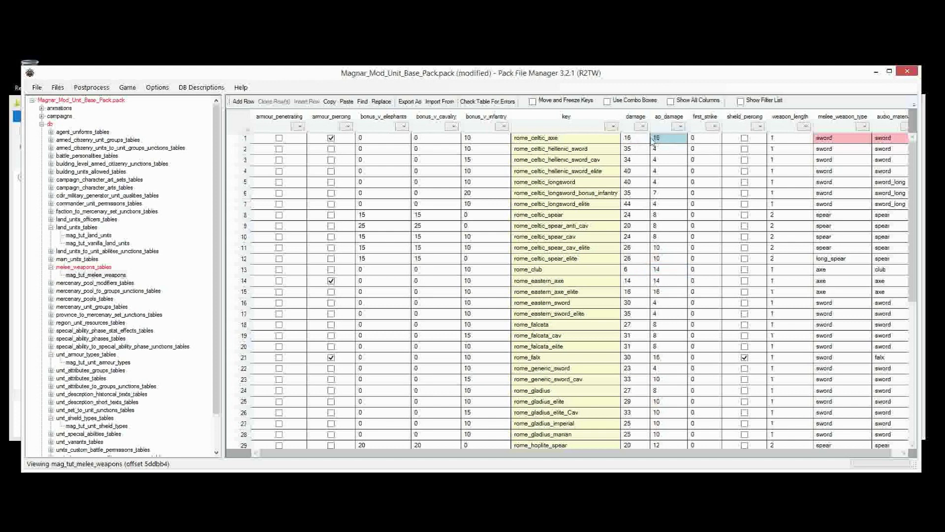
{"action": "left_click", "coordinate": [633, 140]}
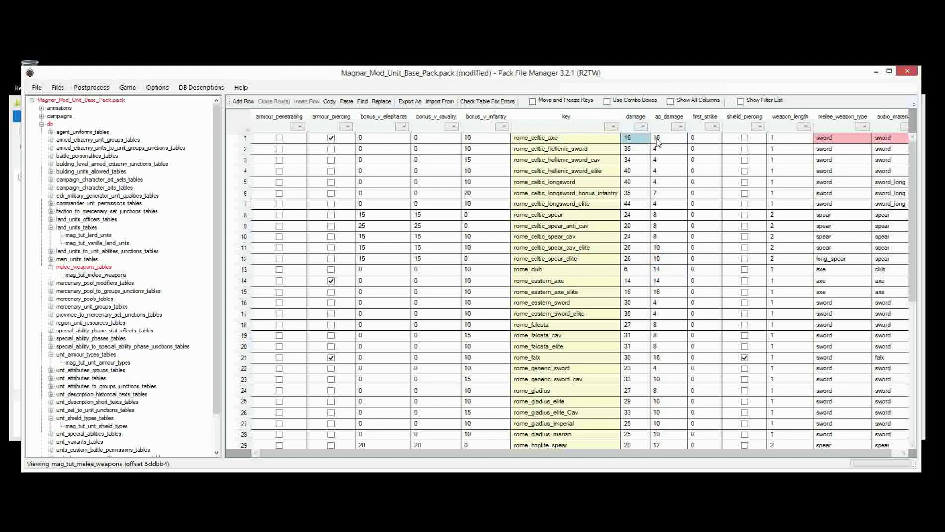
{"action": "left_click", "coordinate": [658, 141]}
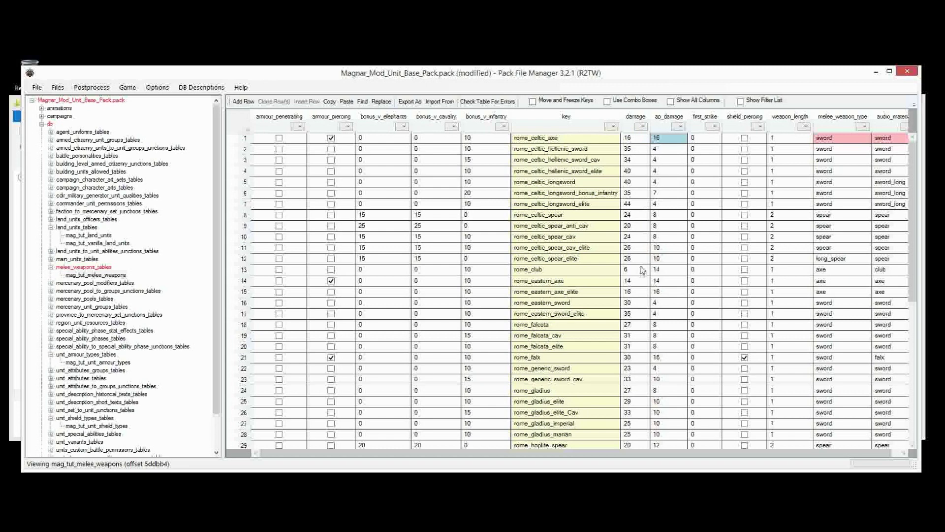
{"action": "left_click", "coordinate": [634, 138]}
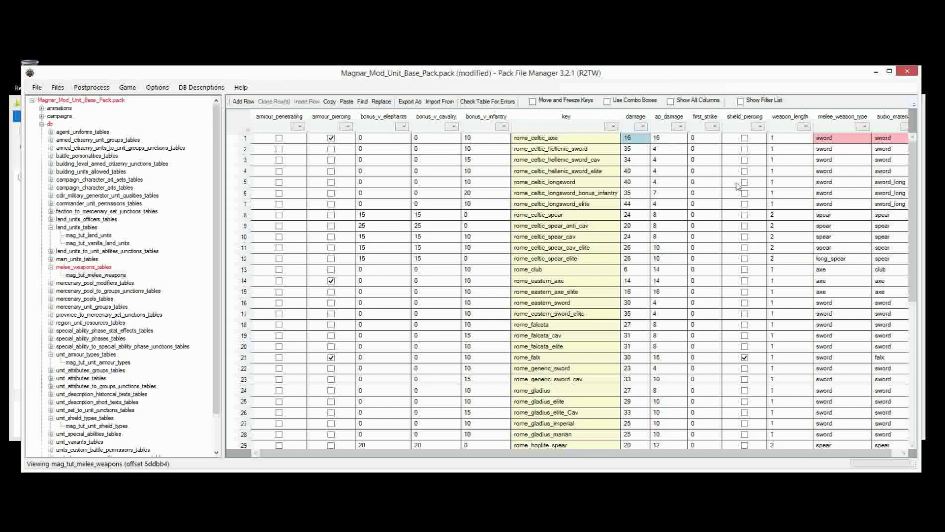
{"action": "left_click", "coordinate": [678, 164]}
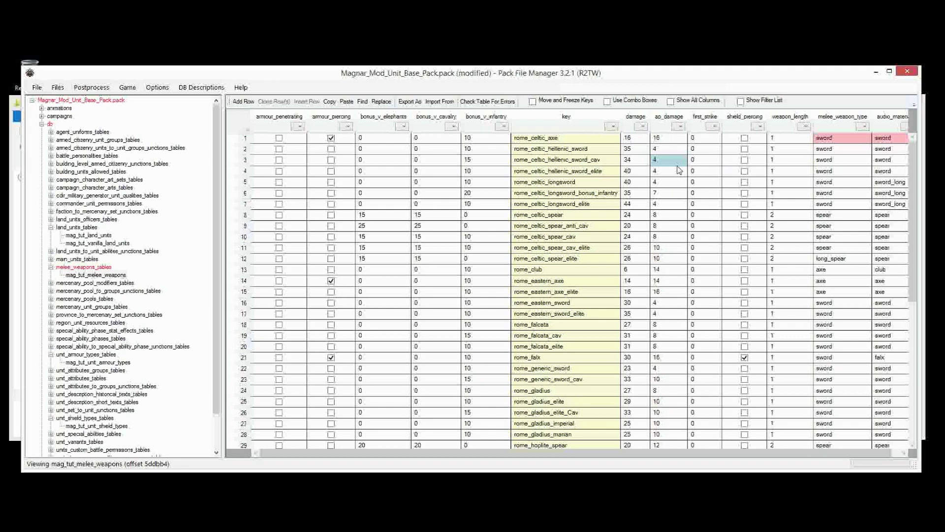
{"action": "left_click", "coordinate": [635, 140]}
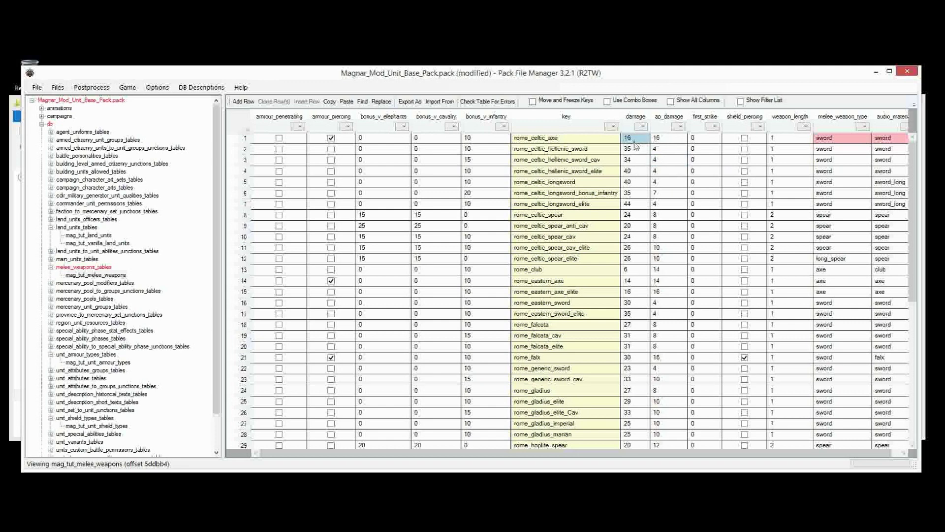
{"action": "left_click", "coordinate": [666, 139]}
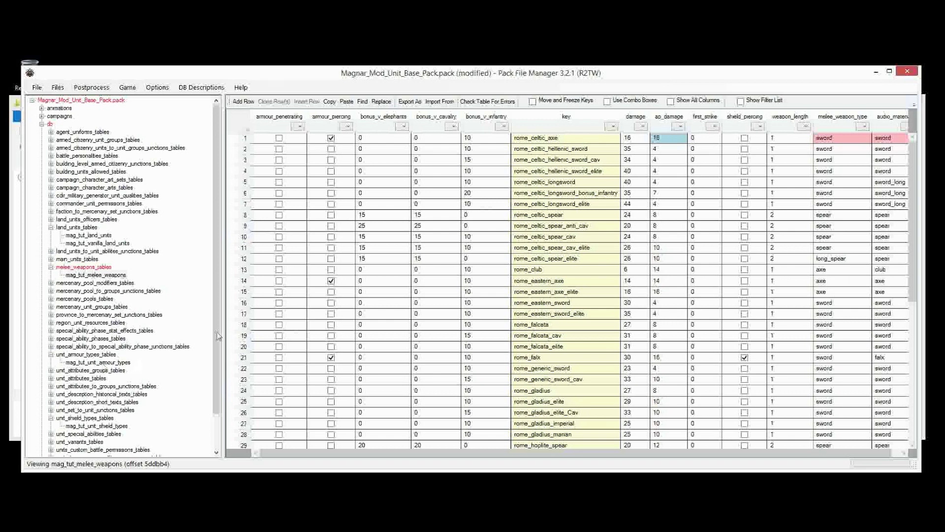
Rename the key of the rome_celtic_axe row to mags_sword_of_killing_stuff
{"action": "left_click", "coordinate": [580, 141]}
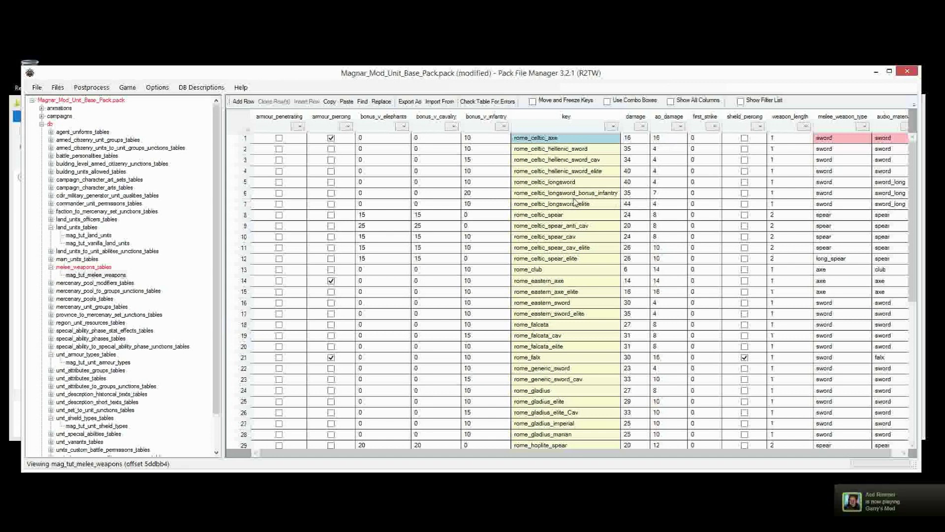
{"action": "left_click", "coordinate": [551, 140]}
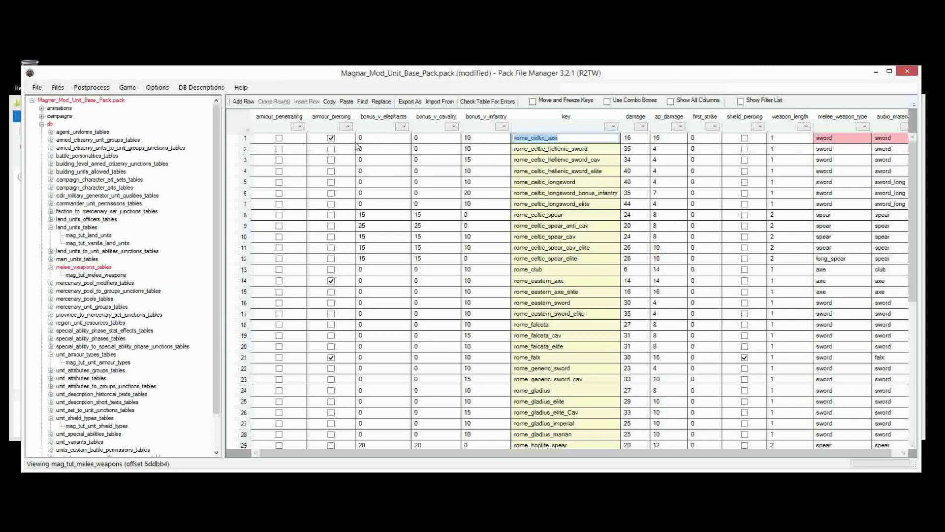
{"action": "type", "text": "mags_swor"}
{"action": "type", "text": "unstoppable"}
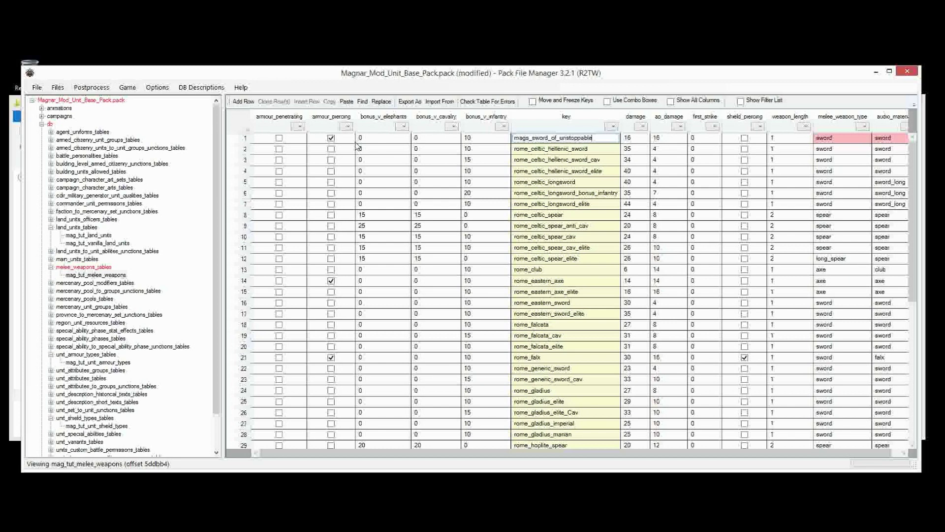
{"action": "key", "text": "BackSpace"}
{"action": "key", "text": "BackSpace"}
{"action": "key", "text": "BackSpace"}
{"action": "key", "text": "BackSpace"}
{"action": "key", "text": "BackSpace"}
{"action": "key", "text": "BackSpace"}
{"action": "key", "text": "BackSpace"}
{"action": "key", "text": "BackSpace"}
{"action": "key", "text": "BackSpace"}
{"action": "key", "text": "BackSpace"}
{"action": "key", "text": "BackSpace"}
{"action": "key", "text": "BackSpace"}
{"action": "type", "text": "f_killing_stuff"}
{"action": "left_click", "coordinate": [593, 139]}
{"action": "left_click", "coordinate": [643, 142]}
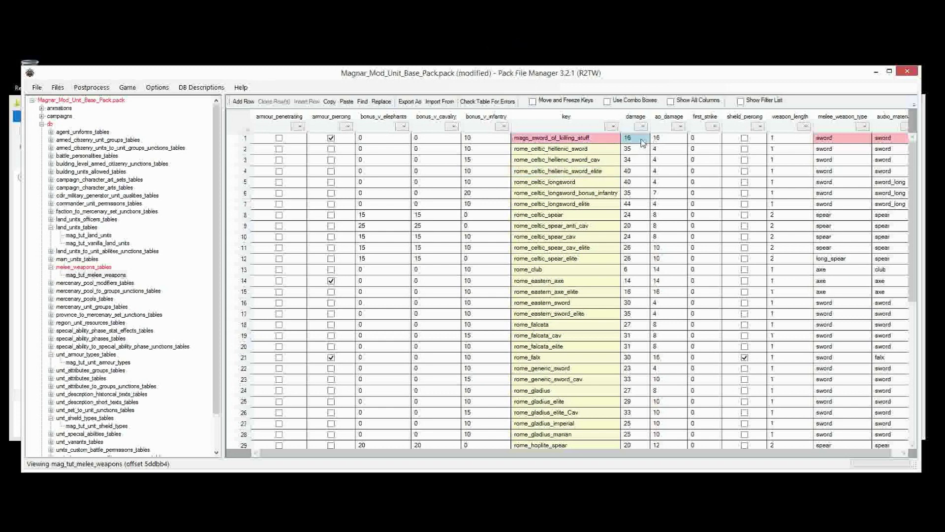
Set the ap_damage of the mags_sword_of_killing_stuff row to 500
{"action": "key", "text": "Tab"}
{"action": "type", "text": "500"}
{"action": "key", "text": "Return"}
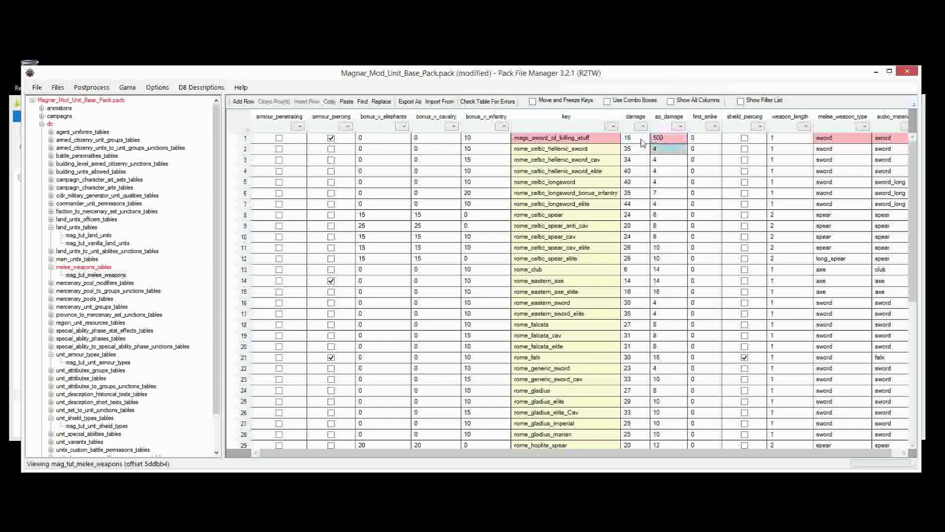
Set the bonuses against elephants, cavalry and infantry of the mags_sword_of_killing_stuff row to 500 each
{"action": "left_click", "coordinate": [391, 140]}
{"action": "type", "text": "500"}
{"action": "key", "text": "Tab"}
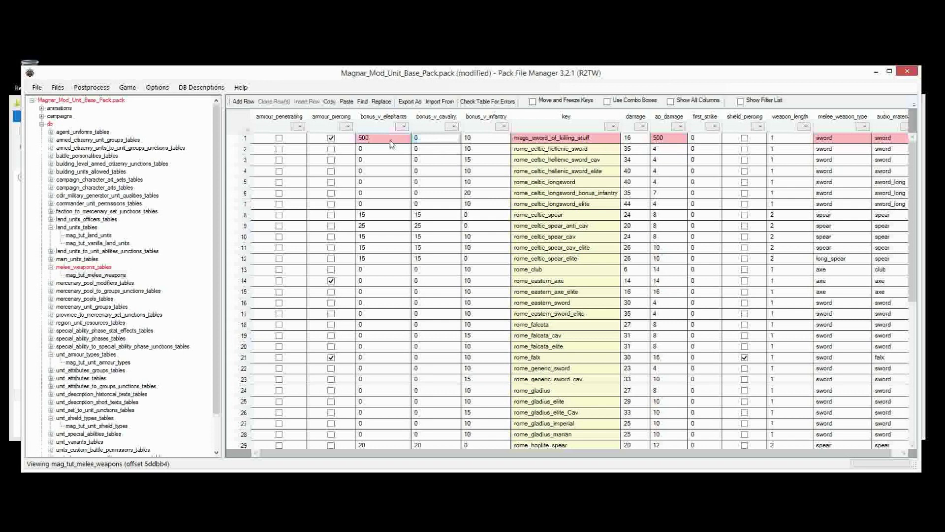
{"action": "type", "text": "500"}
{"action": "key", "text": "Tab"}
{"action": "type", "text": "500"}
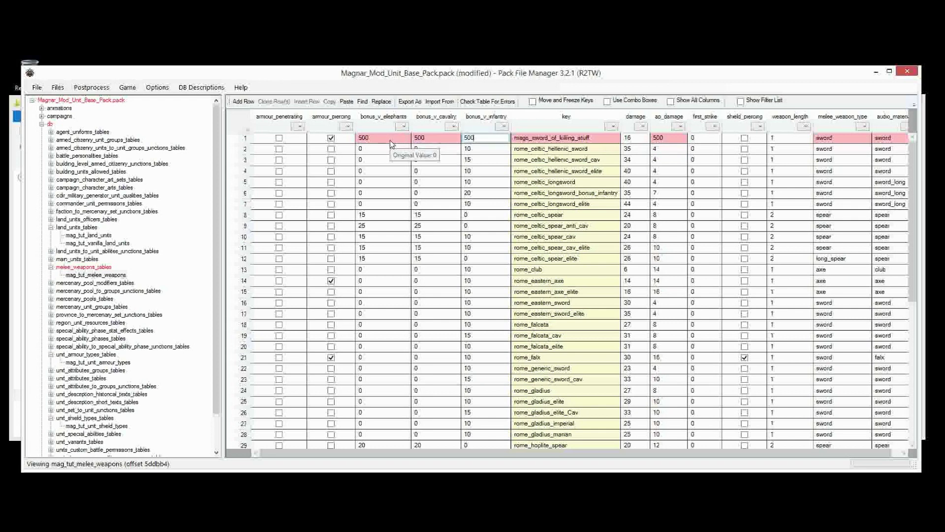
{"action": "key", "text": "Return"}
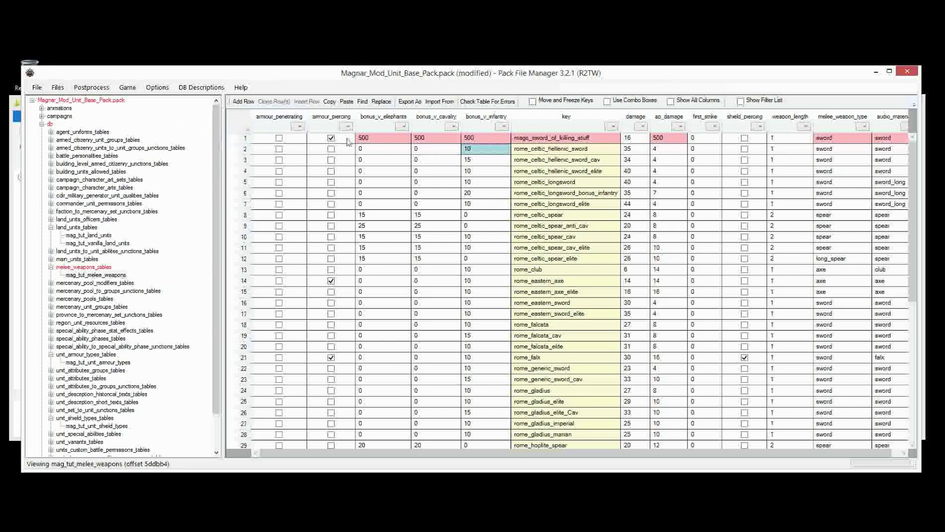
Delete all rows below mags_sword_of_killing_stuff from the mag_tut_melee_weapons table
{"action": "left_click", "coordinate": [240, 150]}
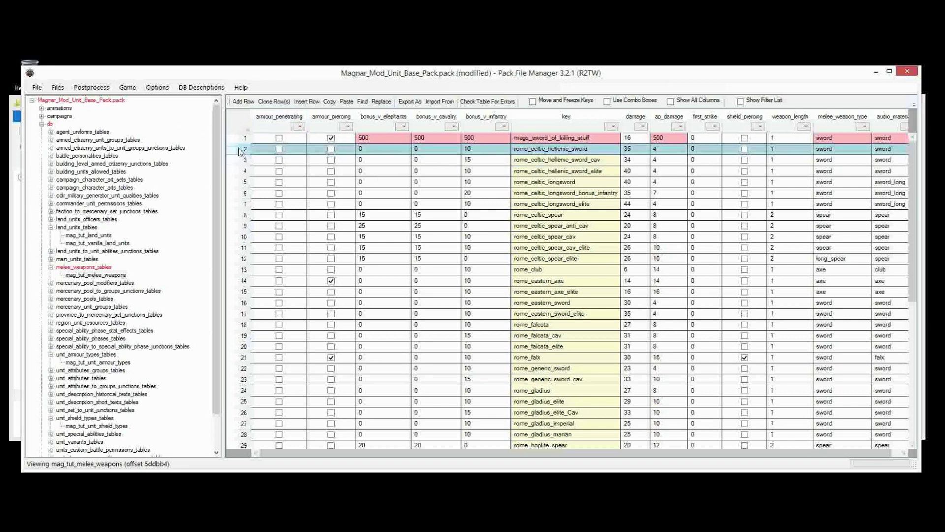
{"action": "key", "text": "ctrl+shift+End"}
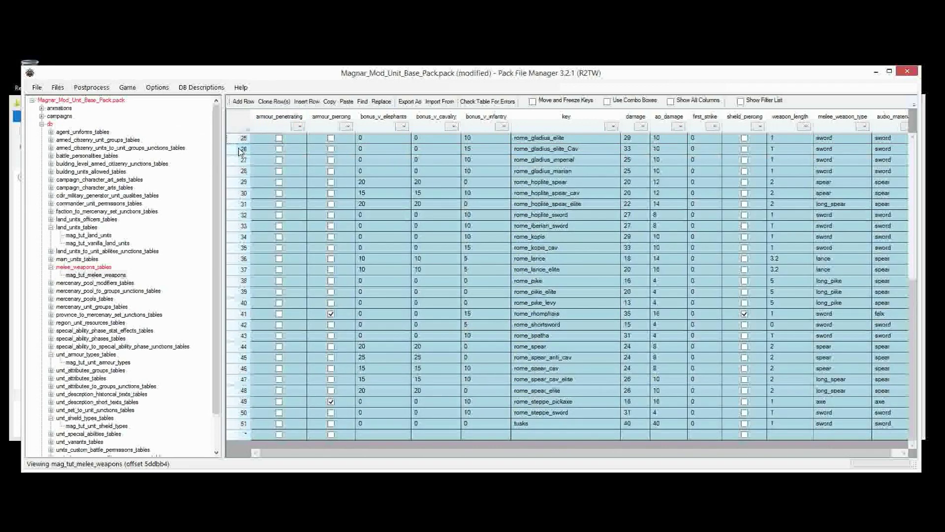
{"action": "key", "text": "Delete"}
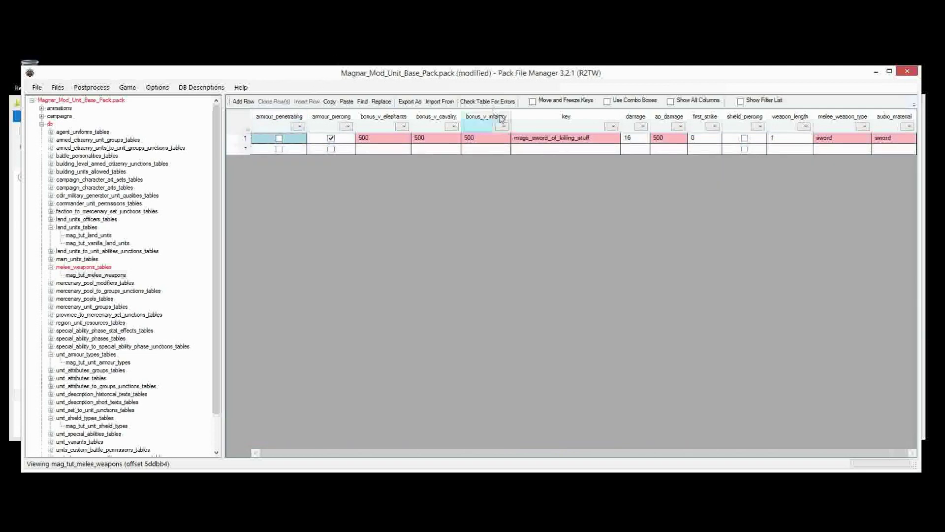
Copy the mags_sword_of_killing_stuff key into the slingers' primary_melee_weapon in mag_tut_land_units and save the pack
{"action": "left_click", "coordinate": [529, 140]}
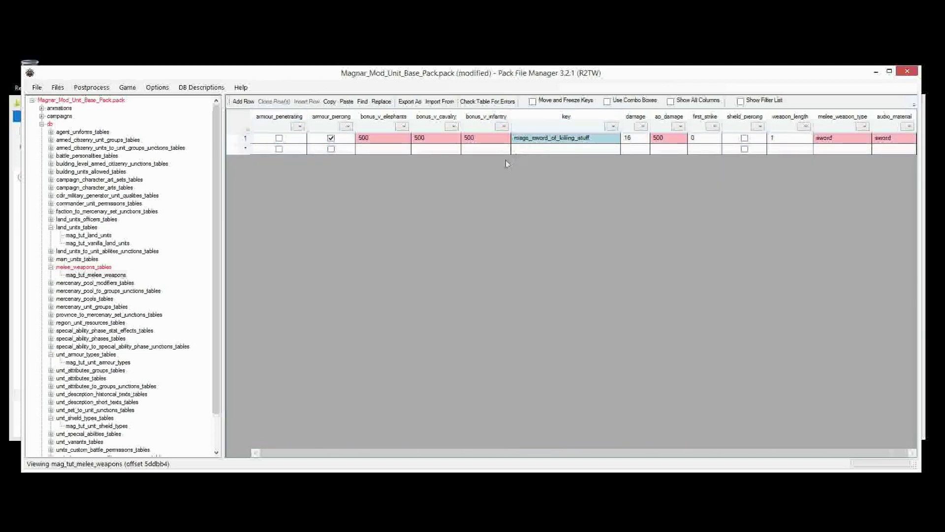
{"action": "left_click", "coordinate": [97, 237]}
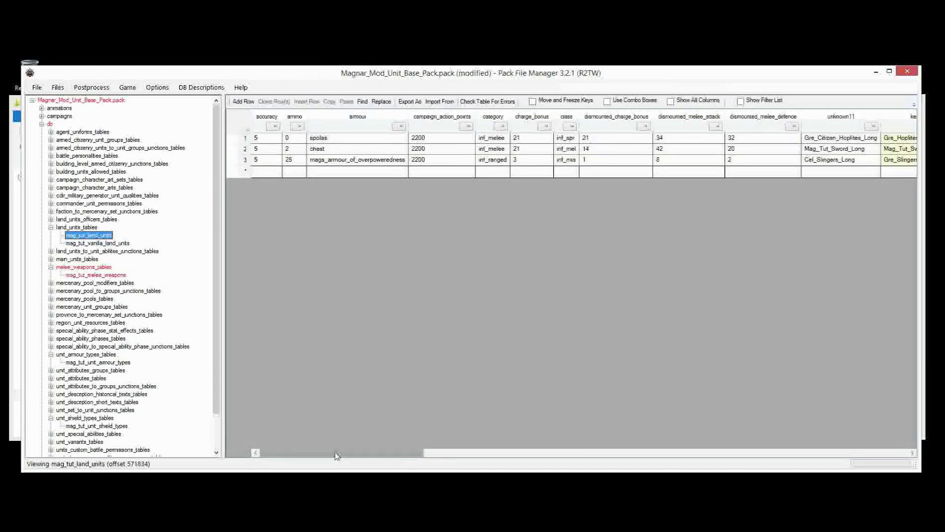
{"action": "left_click_drag", "start_coordinate": [337, 456], "coordinate": [527, 453]}
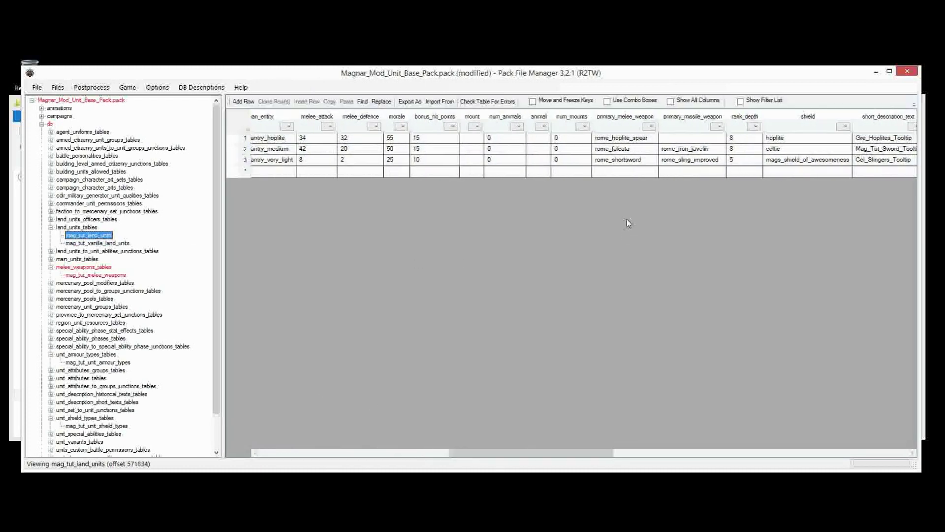
{"action": "left_click", "coordinate": [634, 163]}
{"action": "key", "text": "ctrl+v"}
{"action": "left_click", "coordinate": [642, 150]}
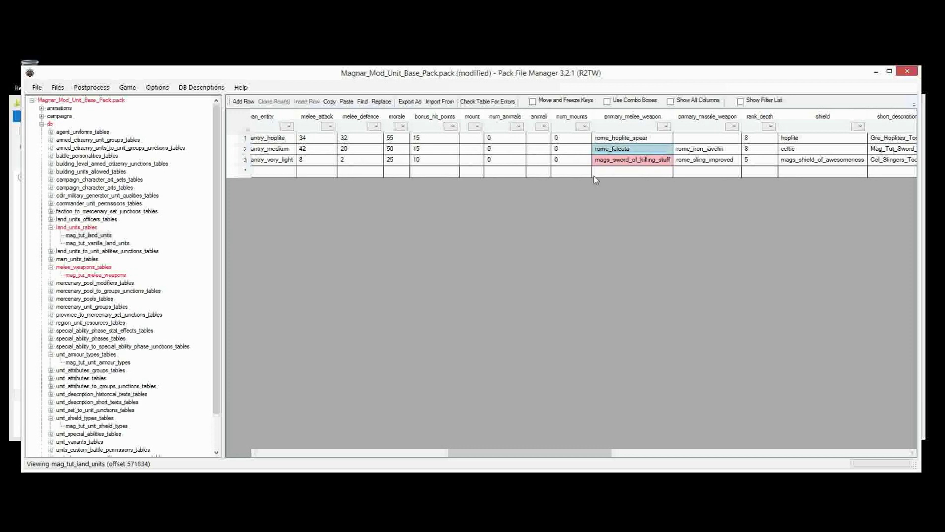
{"action": "left_click", "coordinate": [80, 260]}
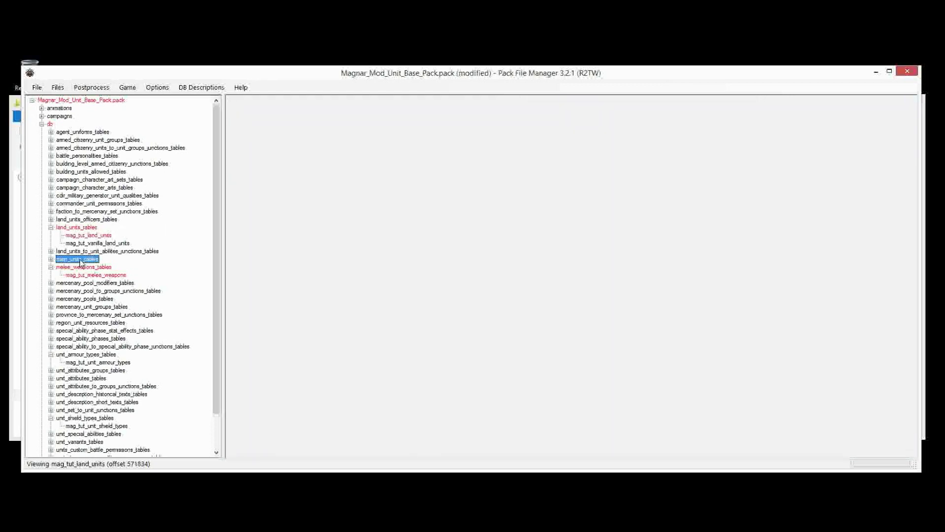
{"action": "key", "text": "ctrl+s"}
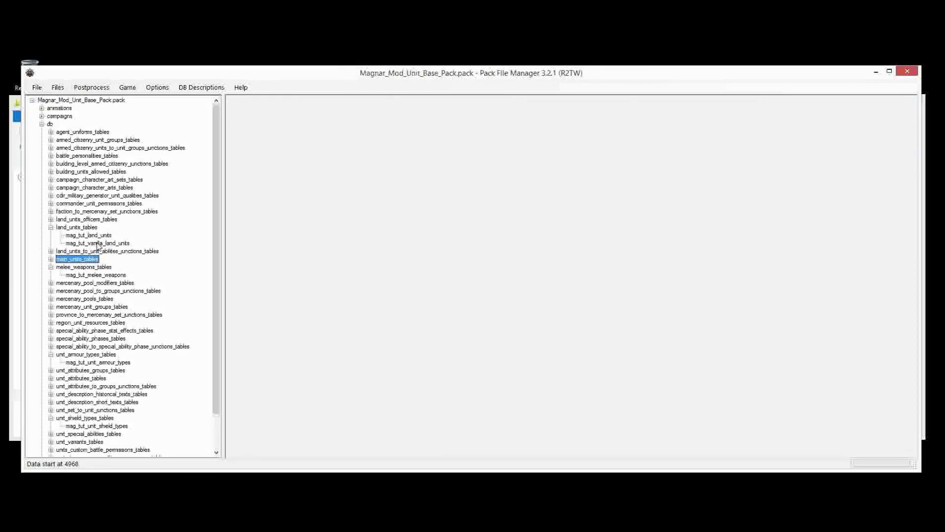
Review the custom entries in the mag_tut_melee_weapons, mag_tut_unit_armour_types and mag_tut_unit_shield_types tables
{"action": "left_click", "coordinate": [106, 274]}
{"action": "left_click", "coordinate": [106, 363]}
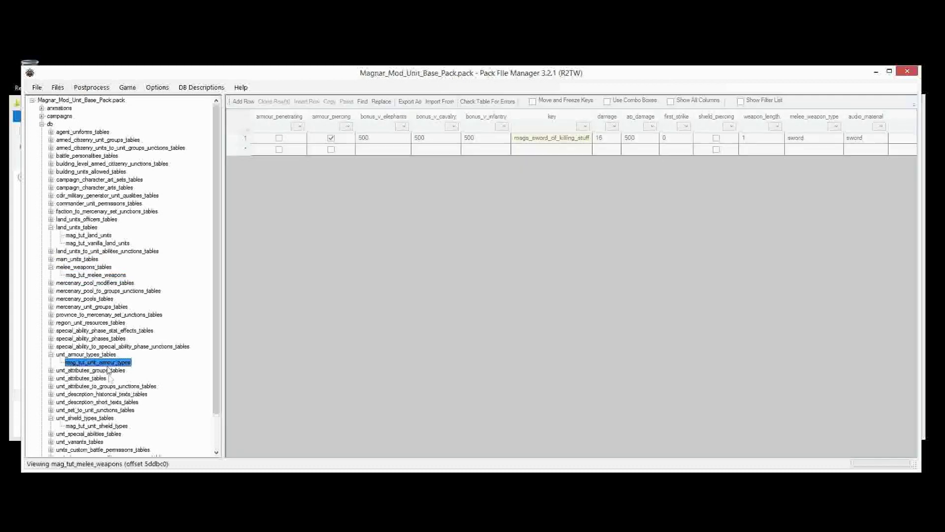
{"action": "left_click", "coordinate": [101, 426]}
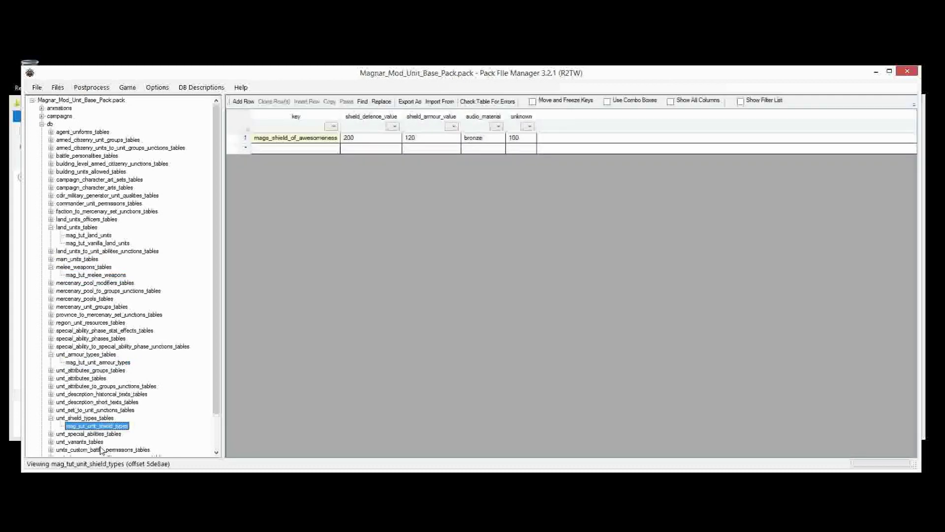